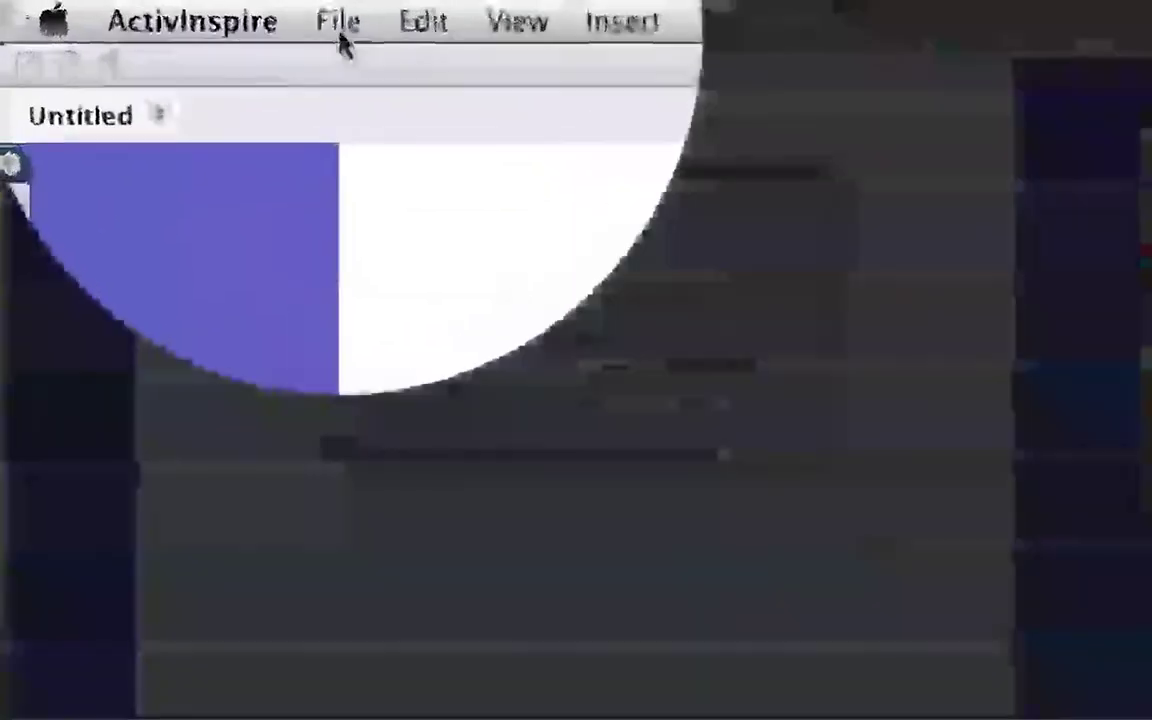
Save the untitled flipchart to the desktop under the name Desktop.
{"action": "left_click", "coordinate": [136, 9]}
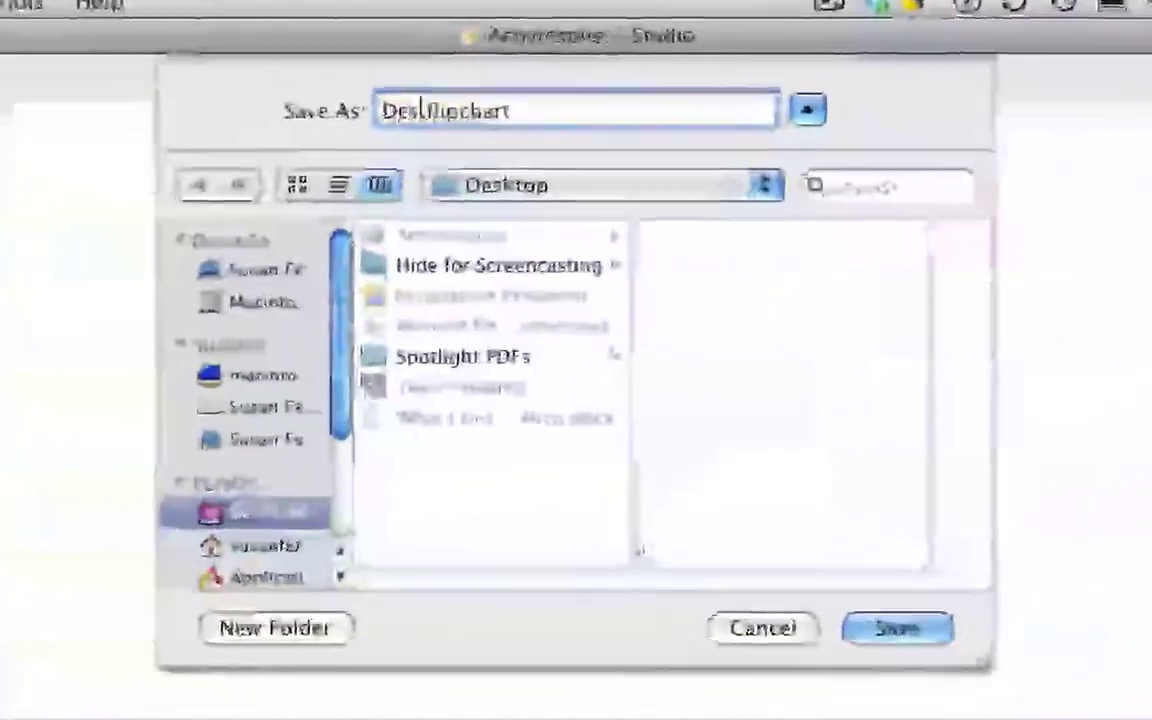
{"action": "type", "text": "op"}
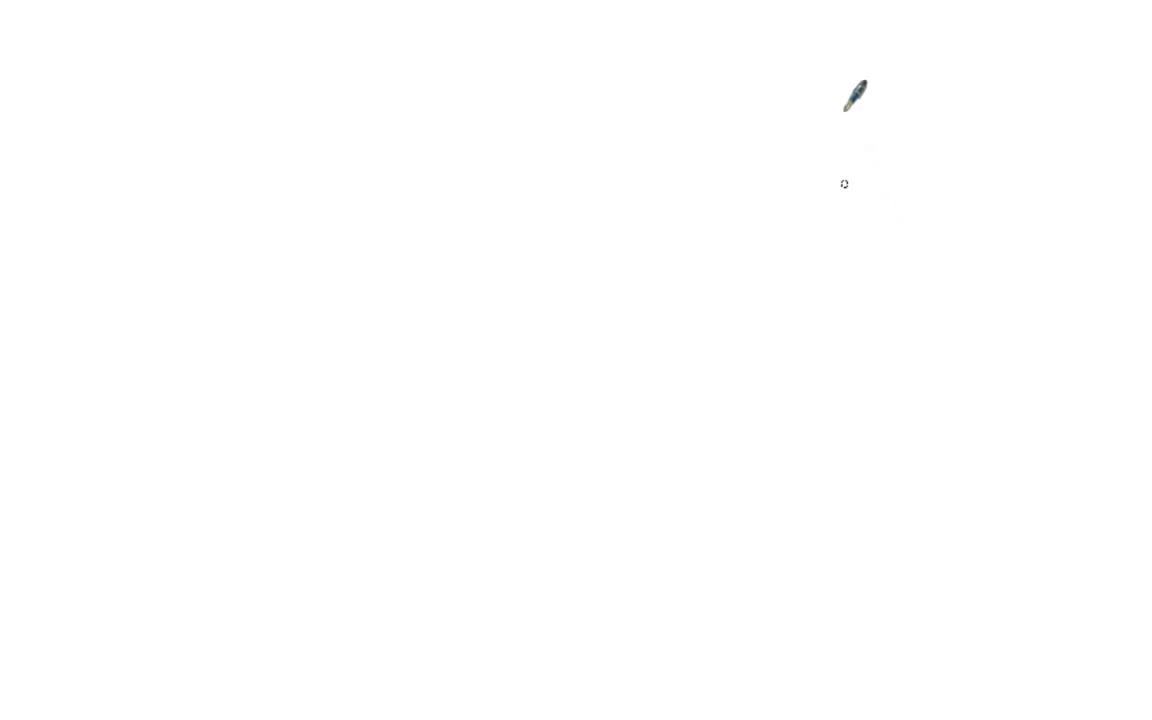
Move the flipchart window out of the way, close the dashboard and reopen Desktop.flipchart from the desktop.
{"action": "left_click_drag", "start_coordinate": [699, 31], "coordinate": [694, 587]}
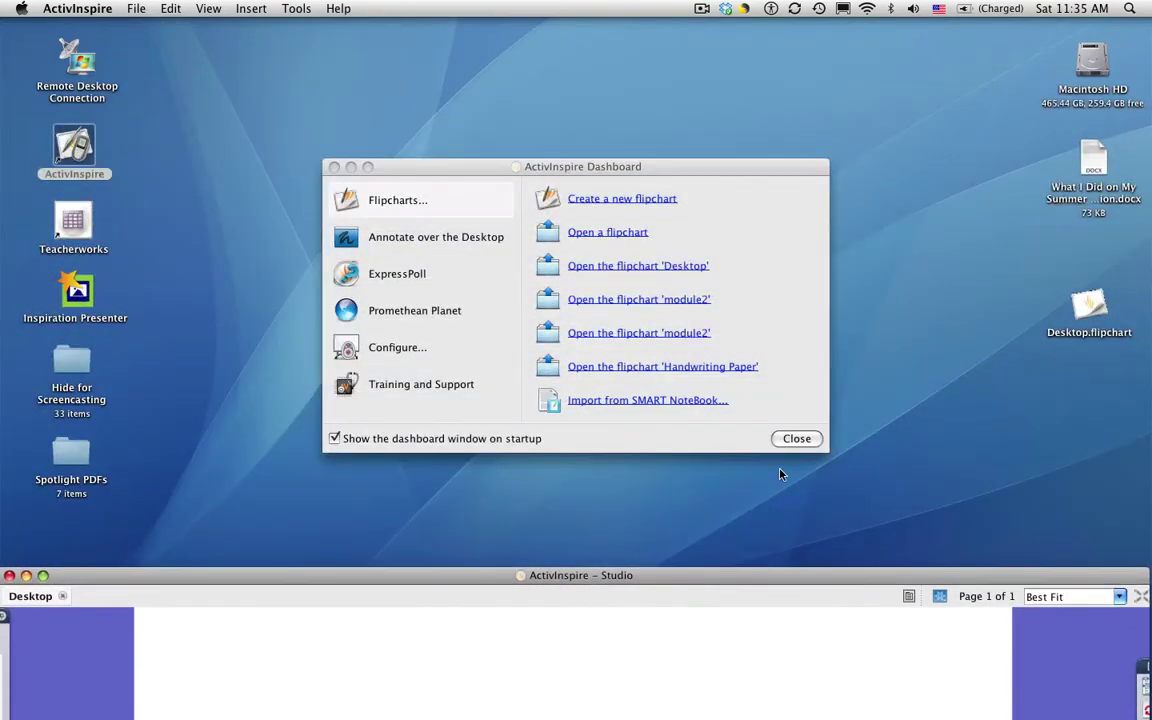
{"action": "left_click", "coordinate": [797, 439]}
{"action": "double_click", "coordinate": [1117, 333]}
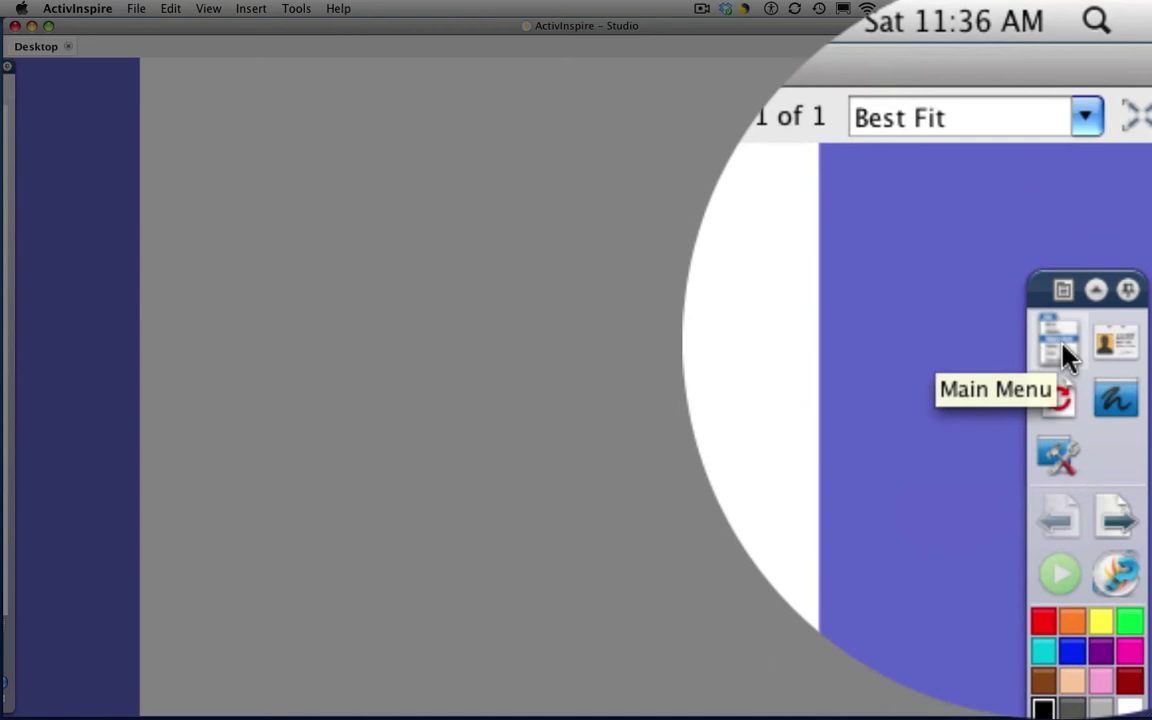
Switch from the flipchart to Desktop Tools.
{"action": "left_click", "coordinate": [1066, 352]}
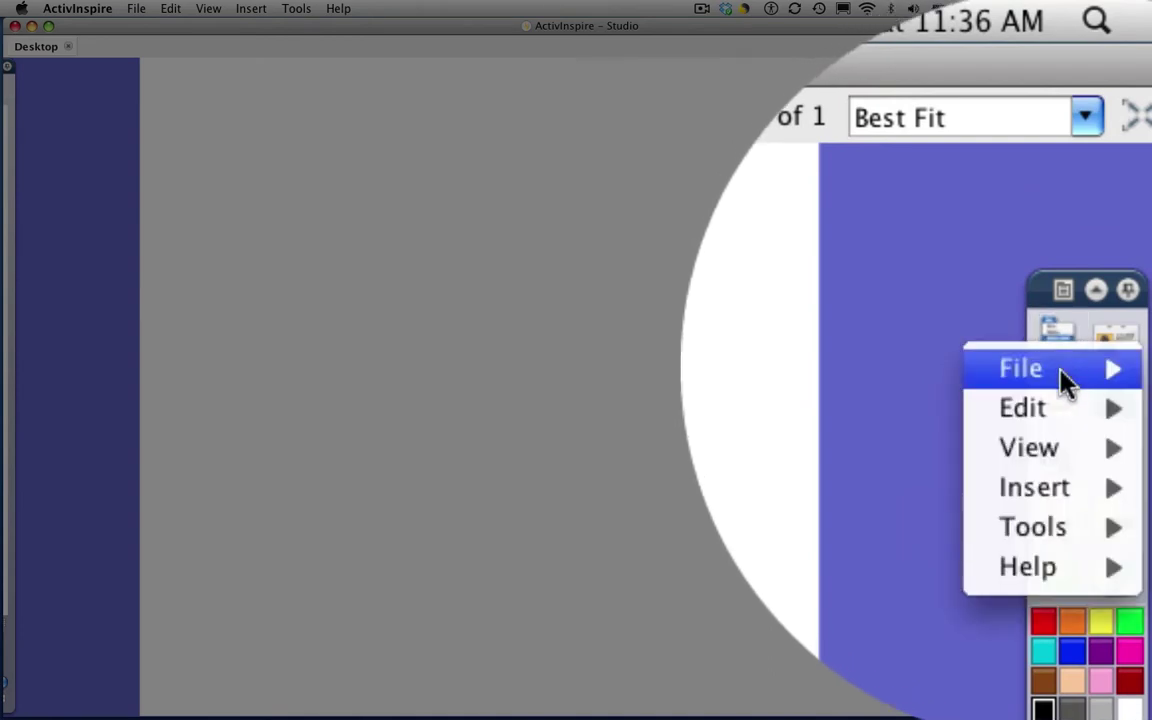
{"action": "mouse_move", "coordinate": [1066, 530]}
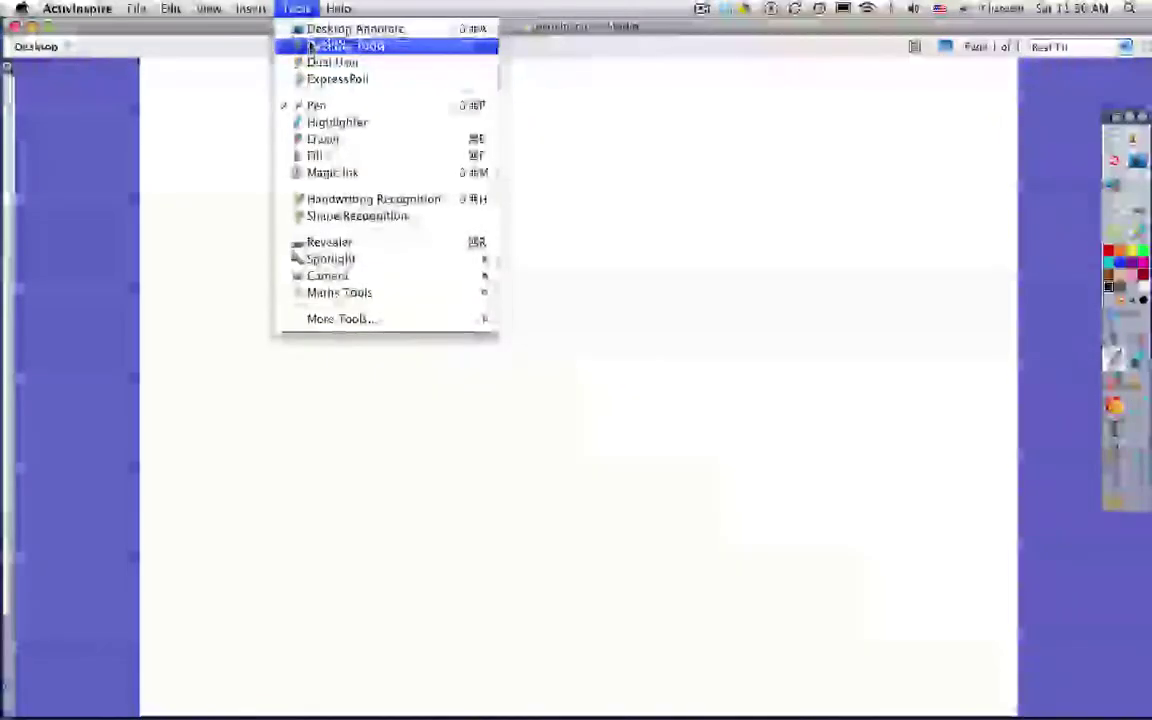
{"action": "left_click", "coordinate": [380, 115]}
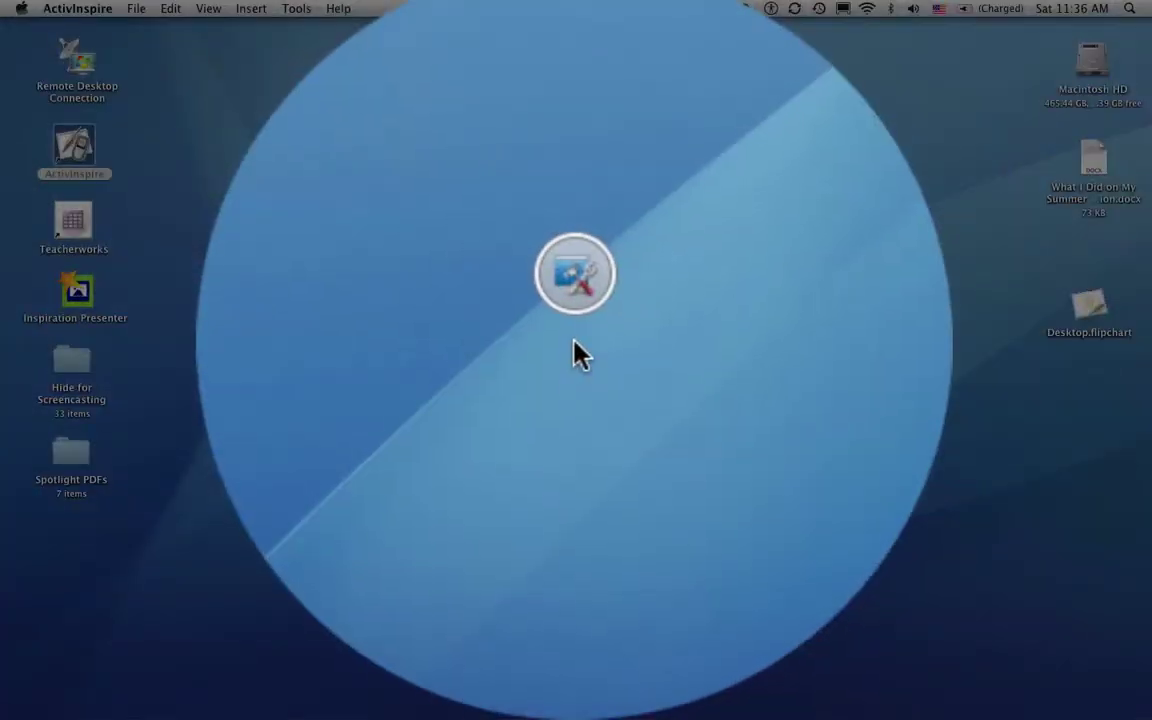
Expand the Desktop Tools wheel and examine its tools, including the additional tools it offers.
{"action": "left_click", "coordinate": [576, 262]}
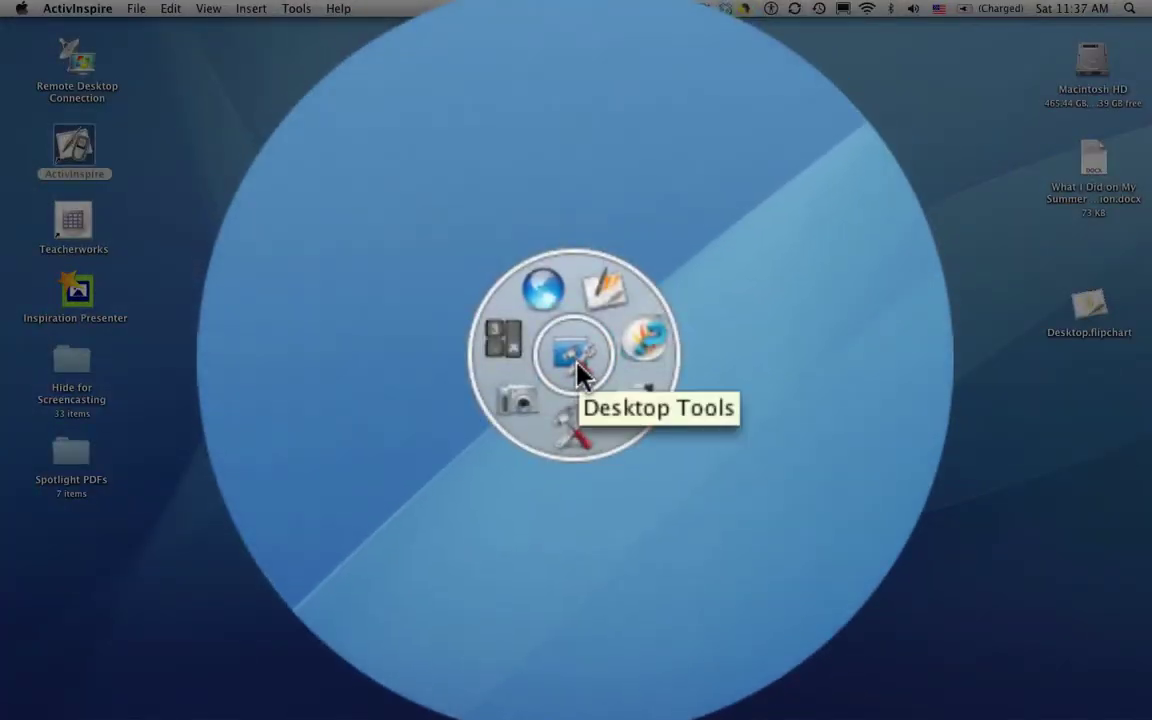
{"action": "left_click_drag", "start_coordinate": [579, 373], "coordinate": [579, 380]}
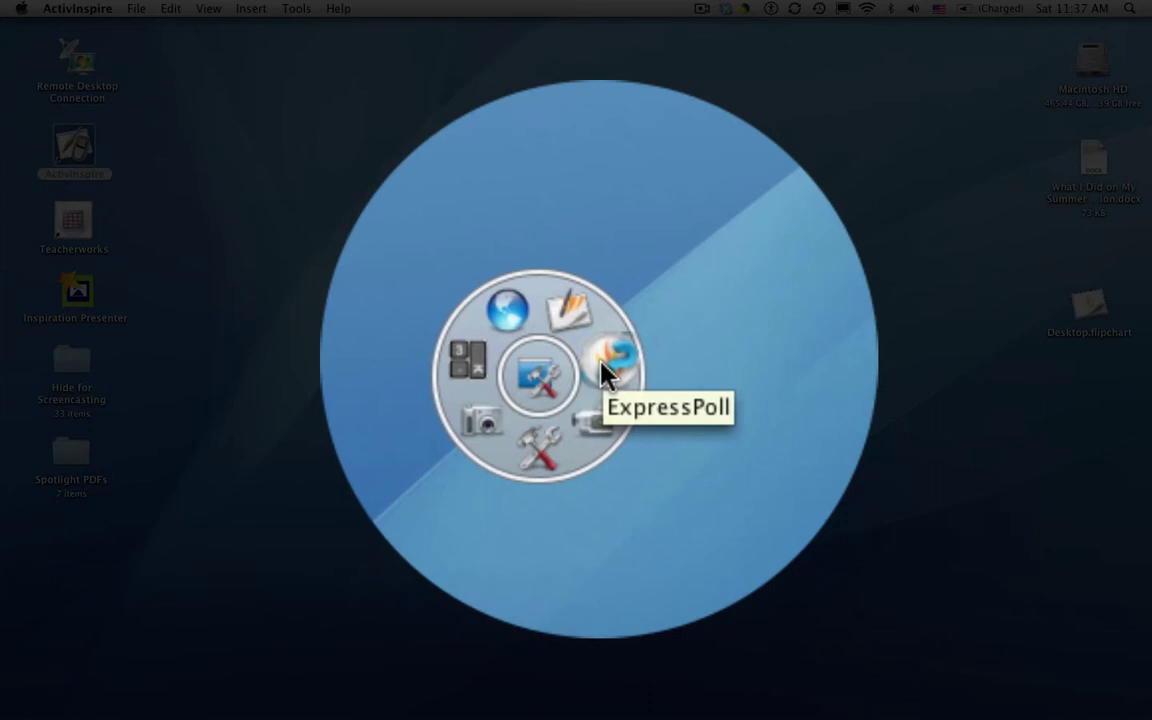
{"action": "mouse_move", "coordinate": [602, 388]}
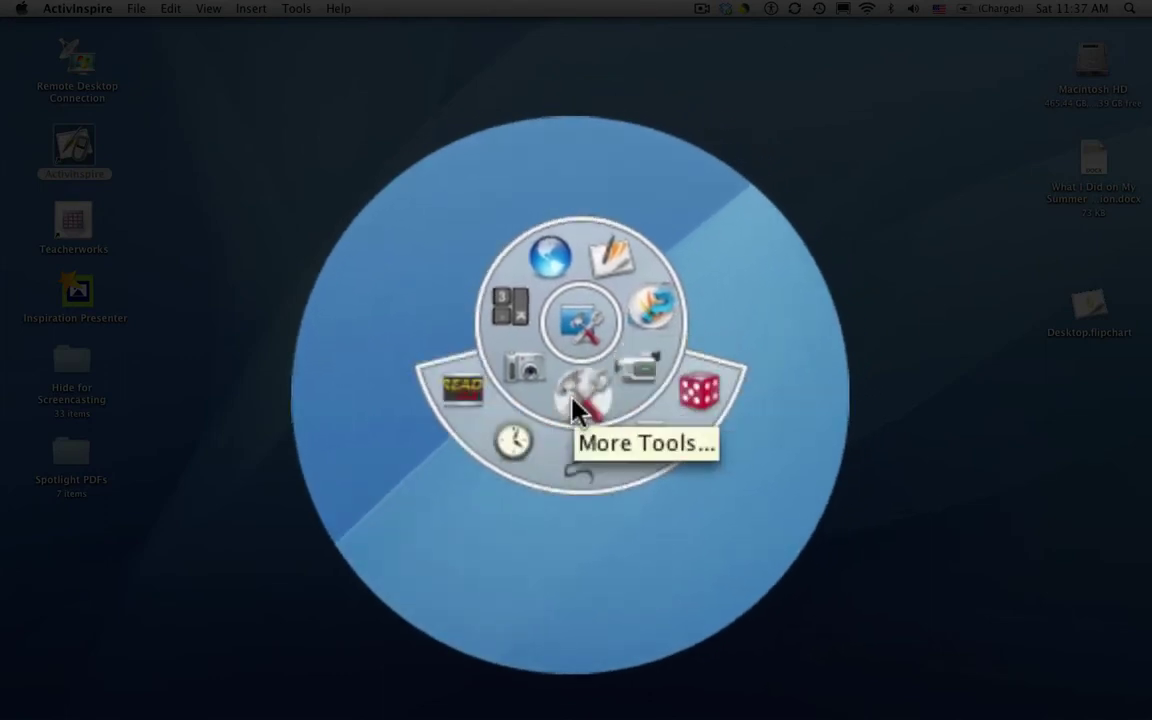
{"action": "mouse_move", "coordinate": [555, 395]}
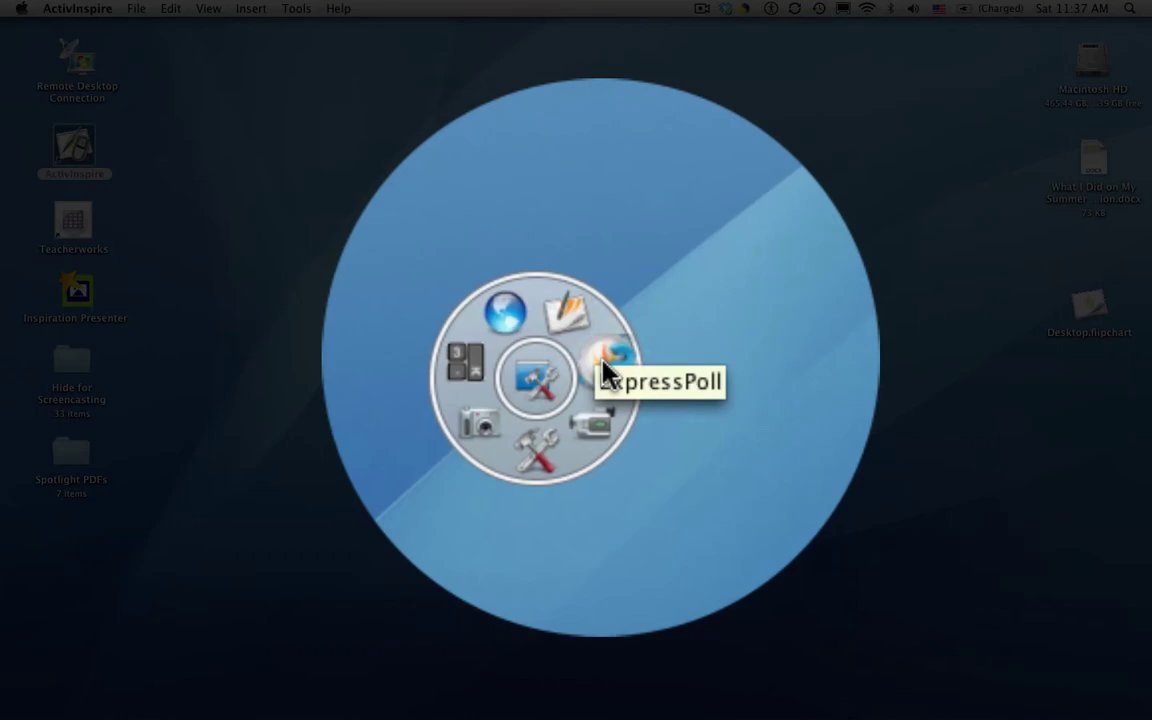
Launch ExpressPoll from Desktop Tools, look through its polling and settings options, and close it.
{"action": "left_click", "coordinate": [602, 362]}
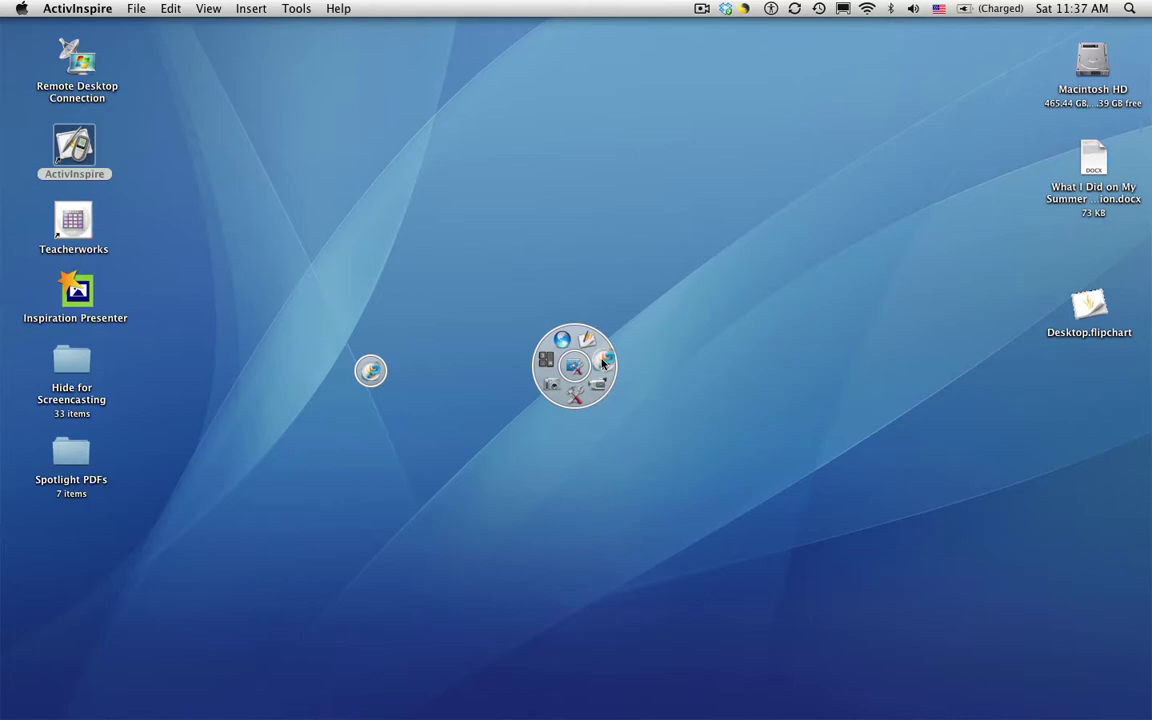
{"action": "mouse_move", "coordinate": [370, 372]}
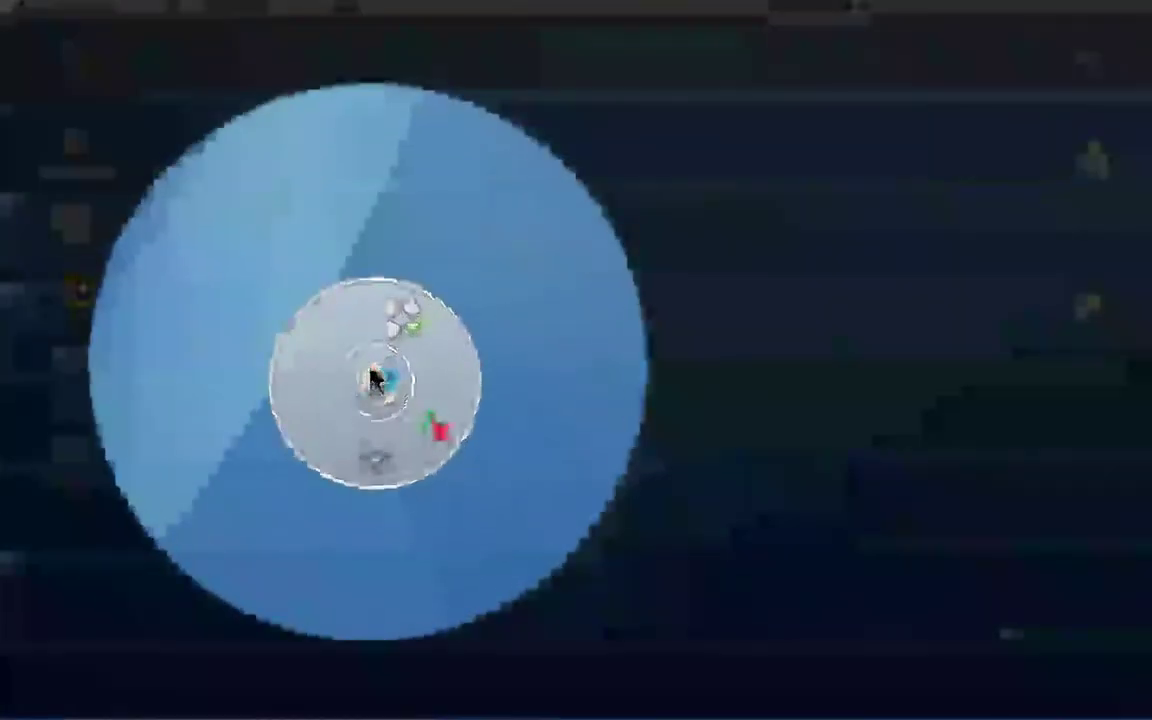
{"action": "mouse_move", "coordinate": [382, 347]}
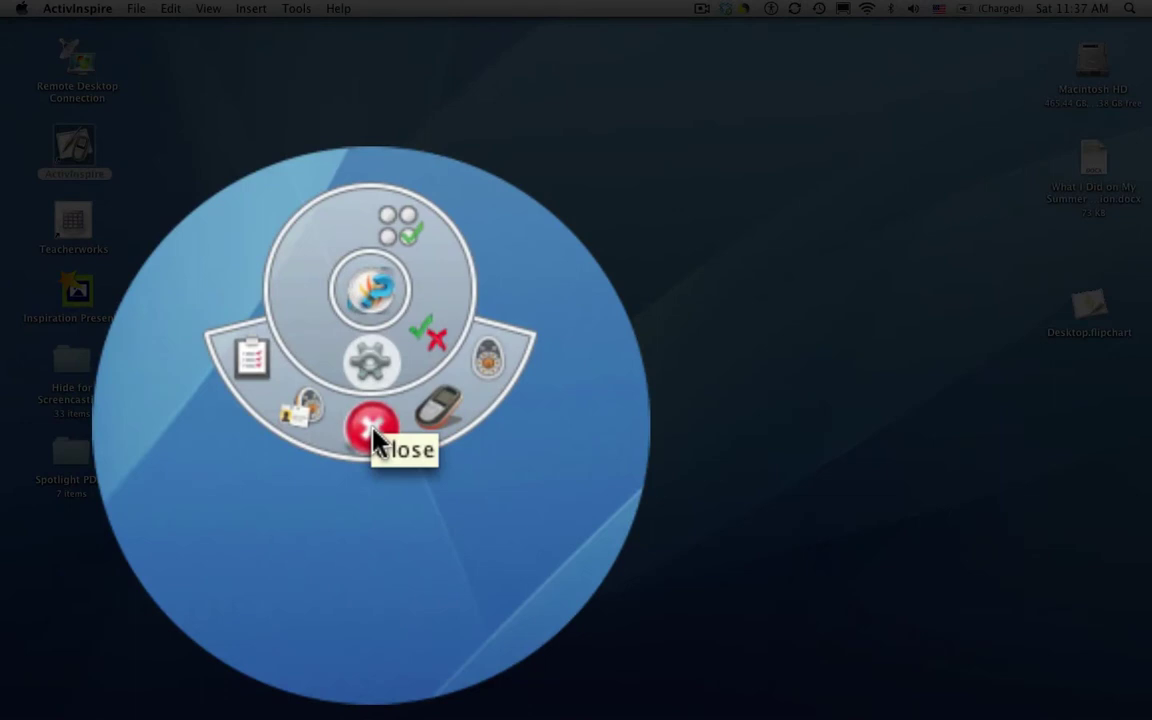
{"action": "left_click", "coordinate": [372, 428]}
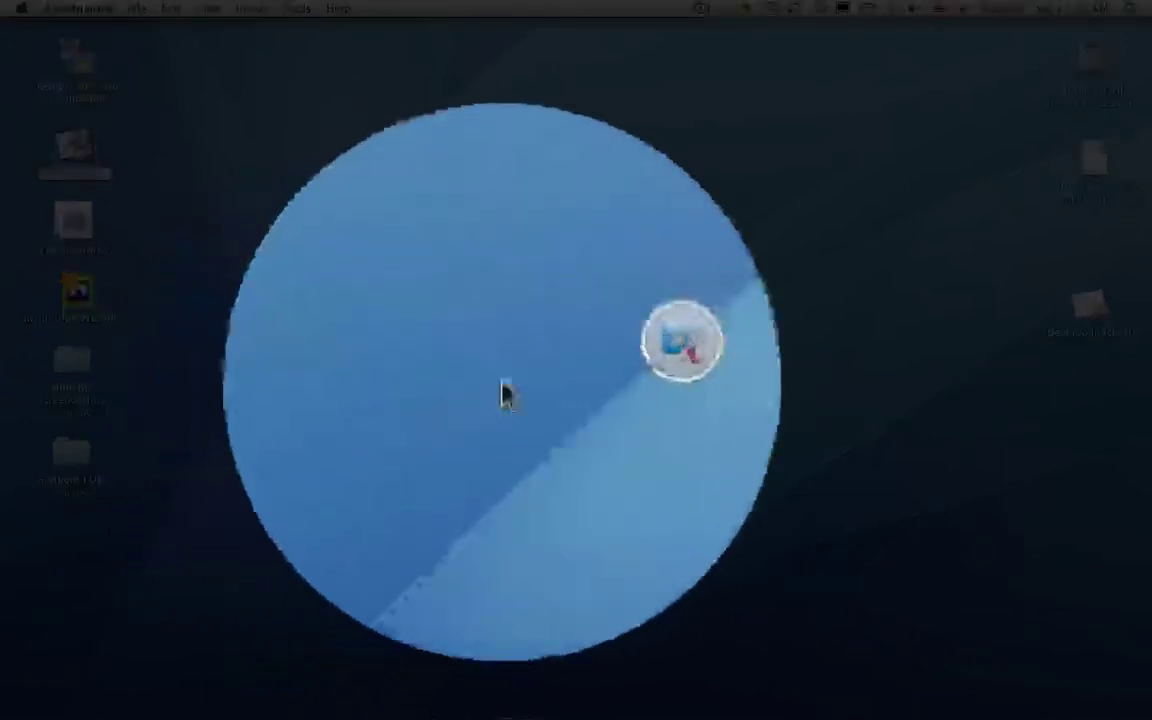
Expand the Desktop Tools wheel again, view the screen recorder options and open the Dice Roller.
{"action": "left_click", "coordinate": [578, 375]}
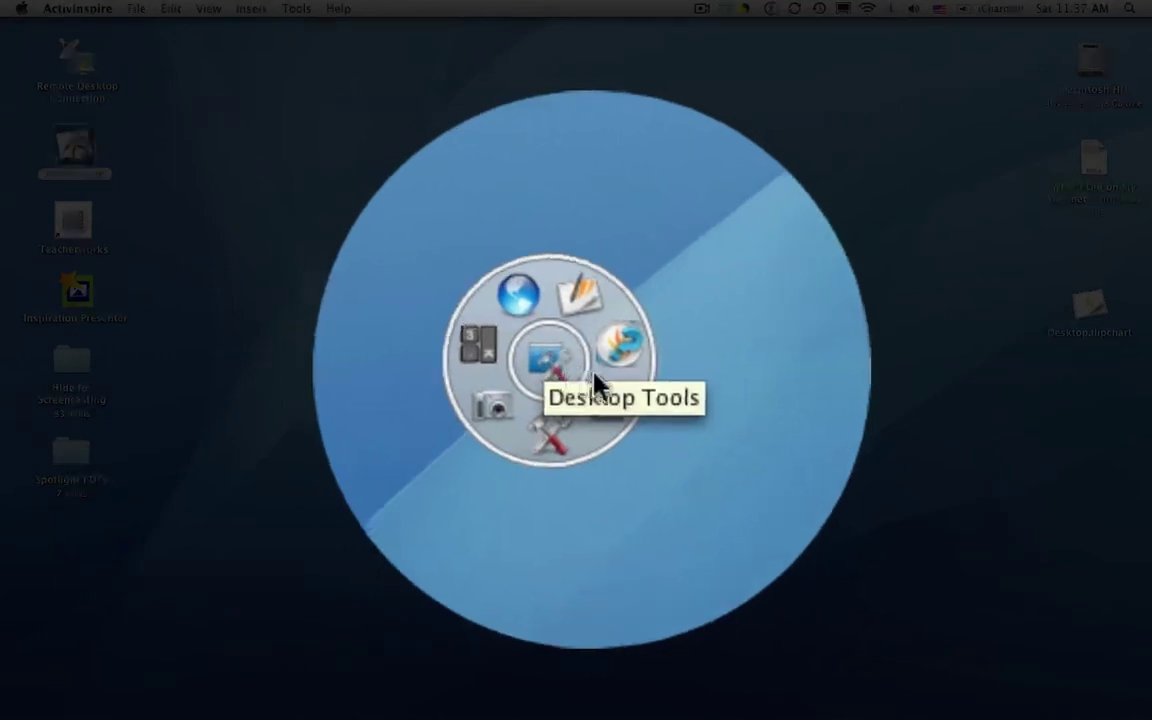
{"action": "left_click", "coordinate": [599, 393]}
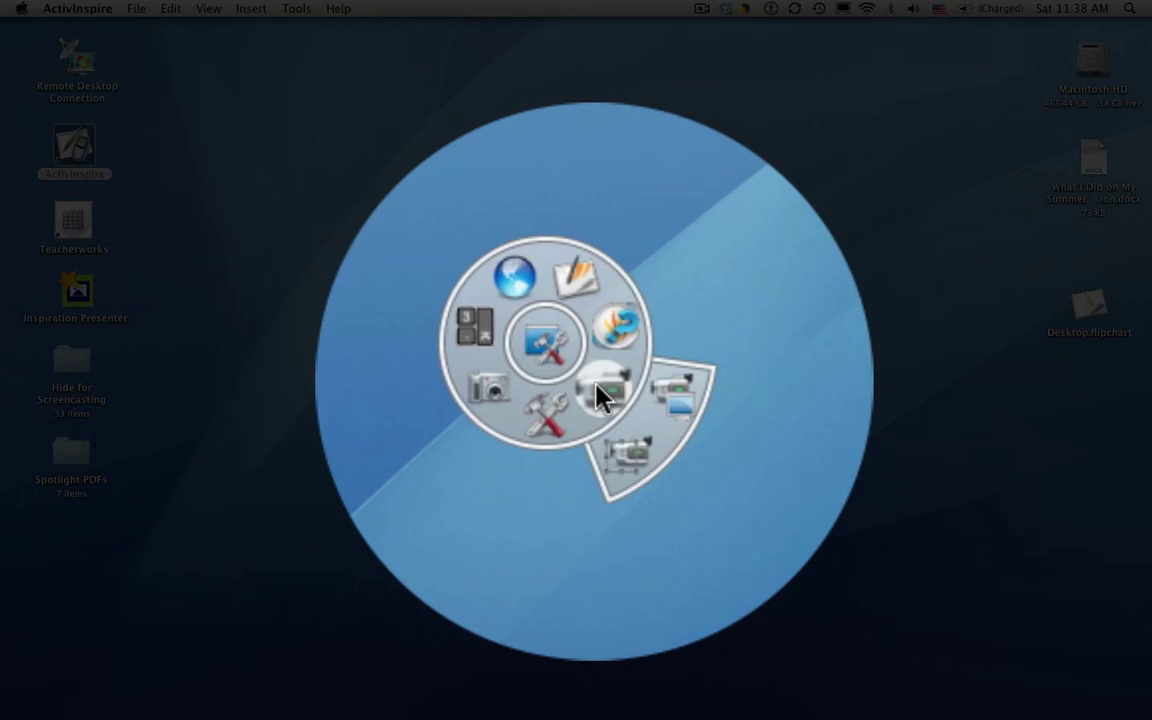
{"action": "mouse_move", "coordinate": [586, 406]}
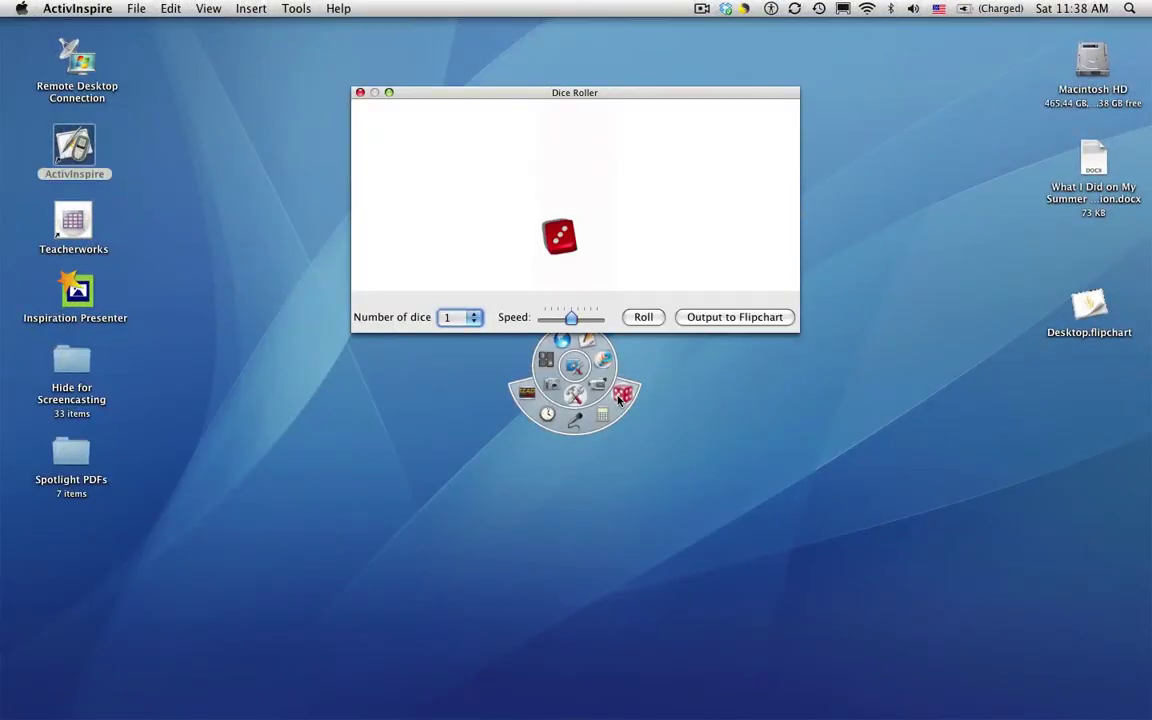
Set the number of dice to 2 and roll them, and roll again with the speed raised to near maximum.
{"action": "left_click", "coordinate": [476, 320]}
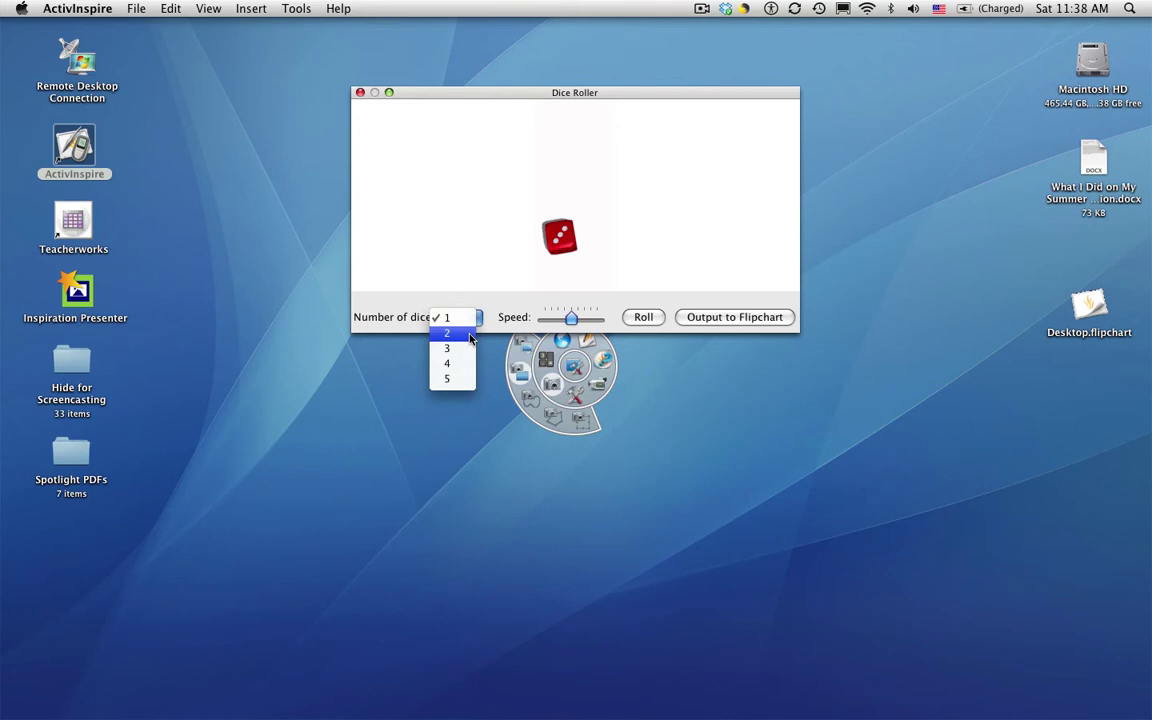
{"action": "left_click", "coordinate": [470, 337]}
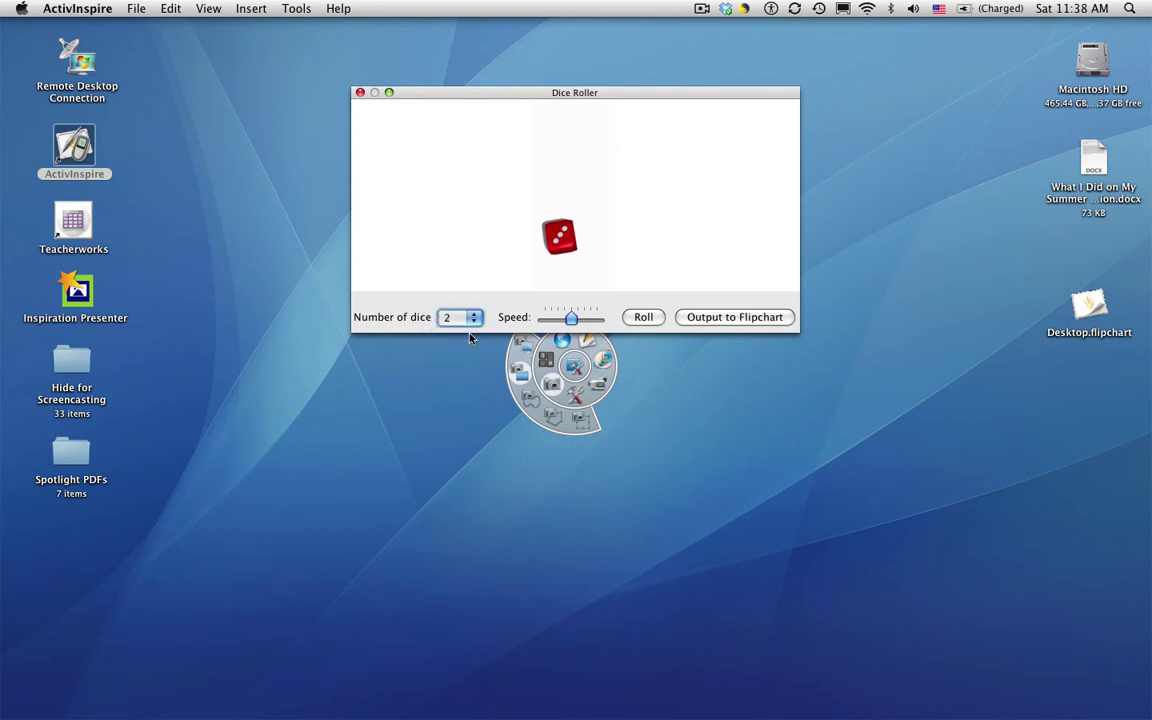
{"action": "left_click", "coordinate": [632, 318]}
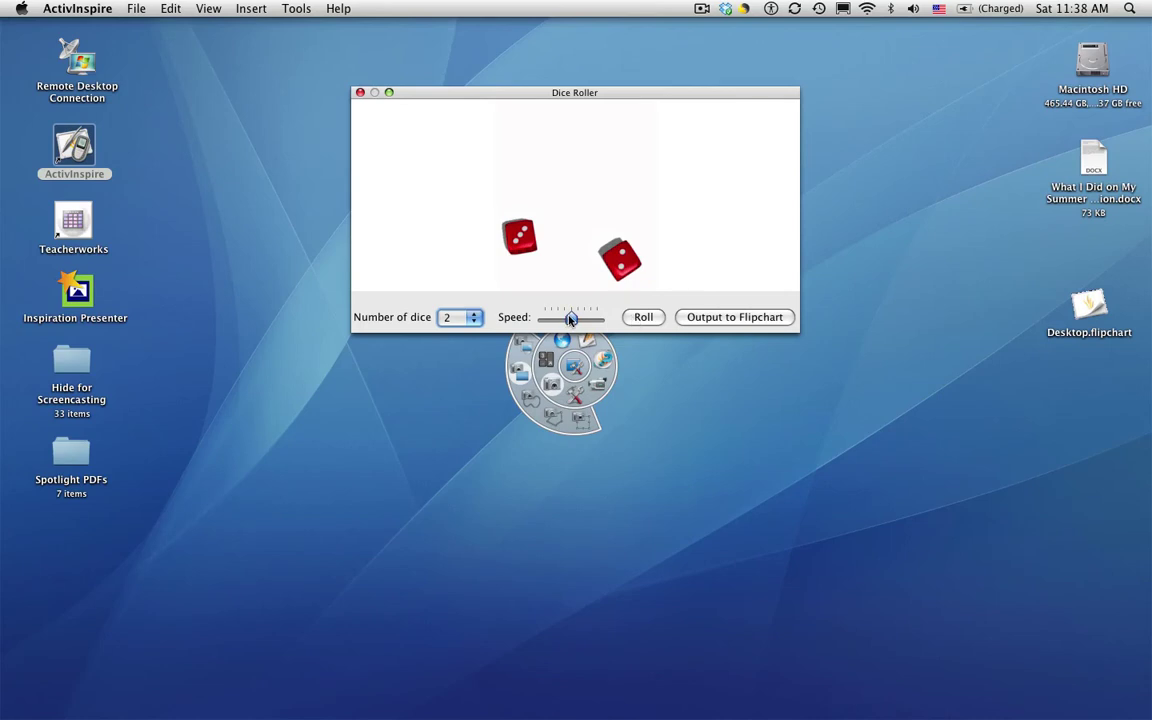
{"action": "left_click_drag", "start_coordinate": [571, 318], "coordinate": [599, 318]}
{"action": "left_click", "coordinate": [632, 320]}
Set the number of dice to 5 and roll them.
{"action": "left_click", "coordinate": [474, 317]}
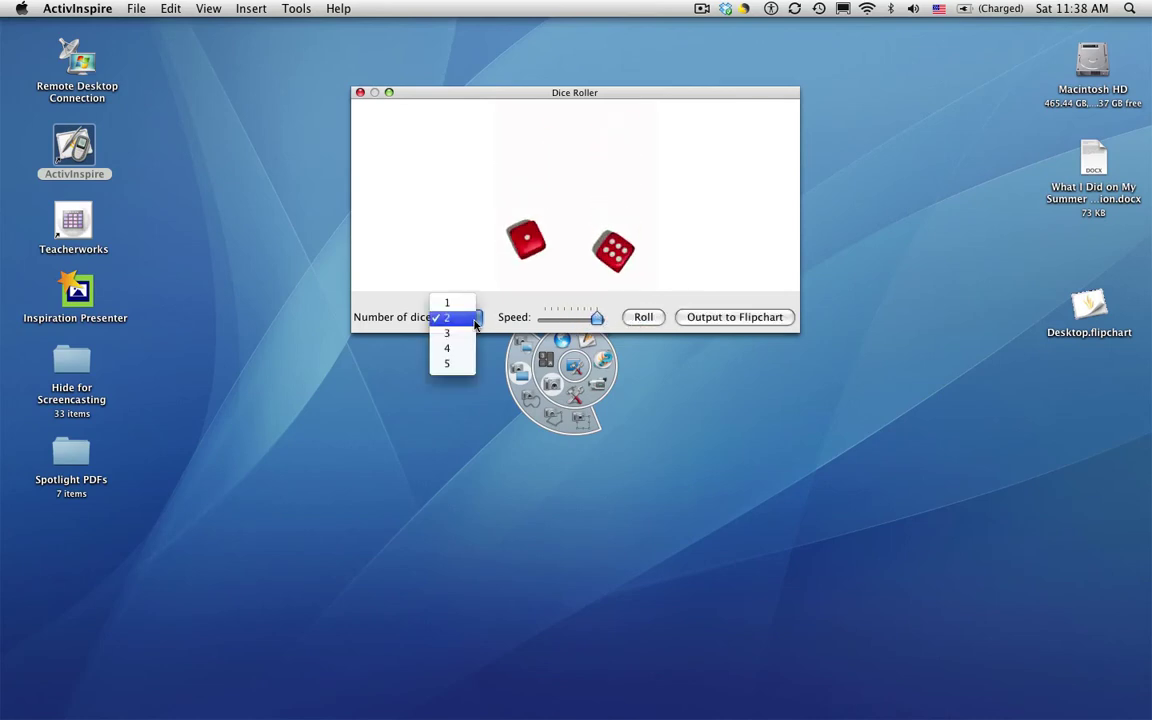
{"action": "left_click", "coordinate": [453, 367]}
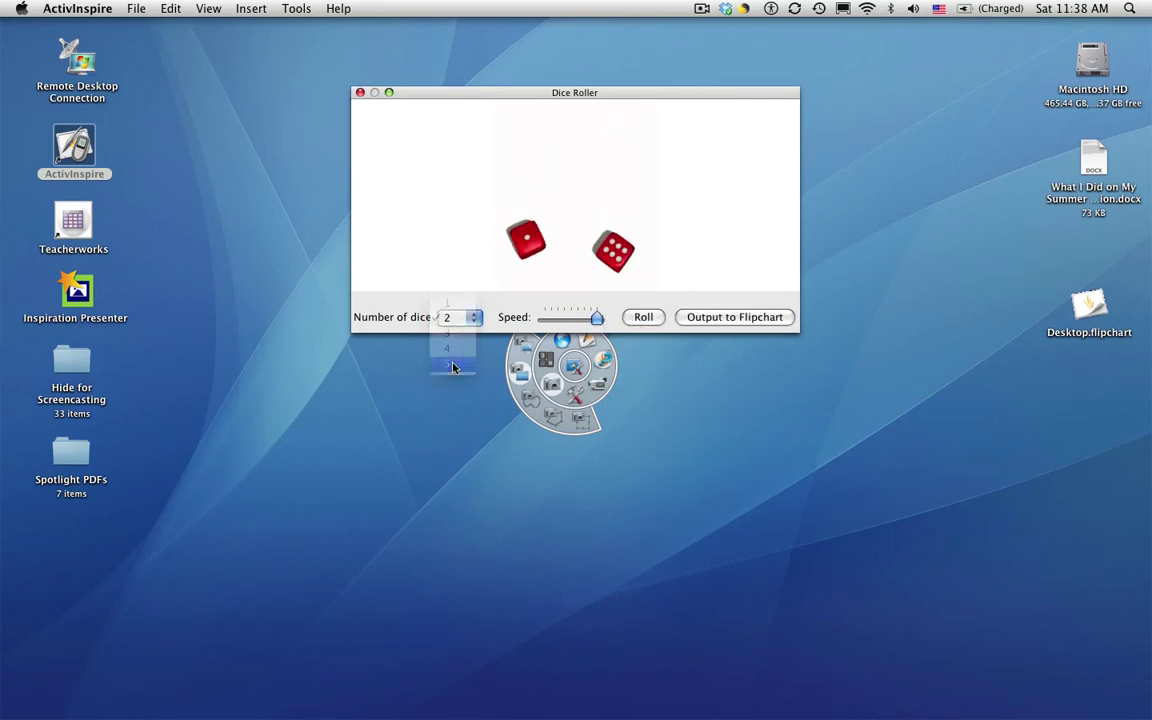
{"action": "left_click", "coordinate": [638, 318]}
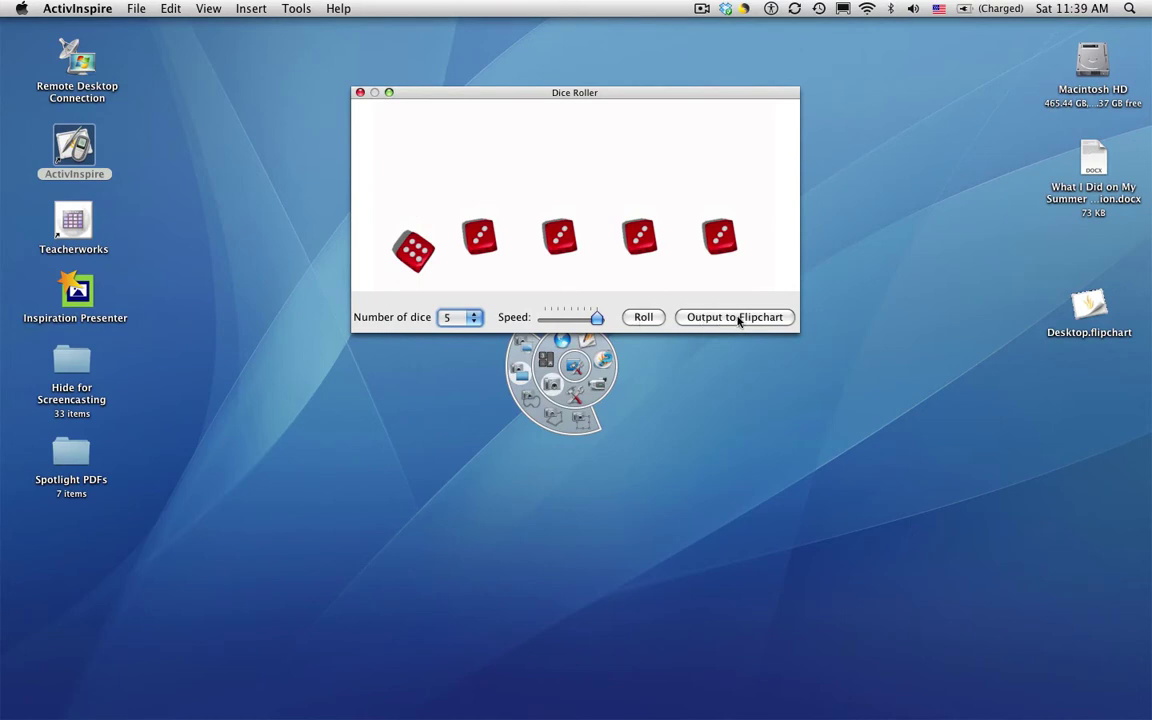
Output the dice total to the flipchart, return to the flipchart to see it, and close the Dice Roller.
{"action": "mouse_move", "coordinate": [740, 716]}
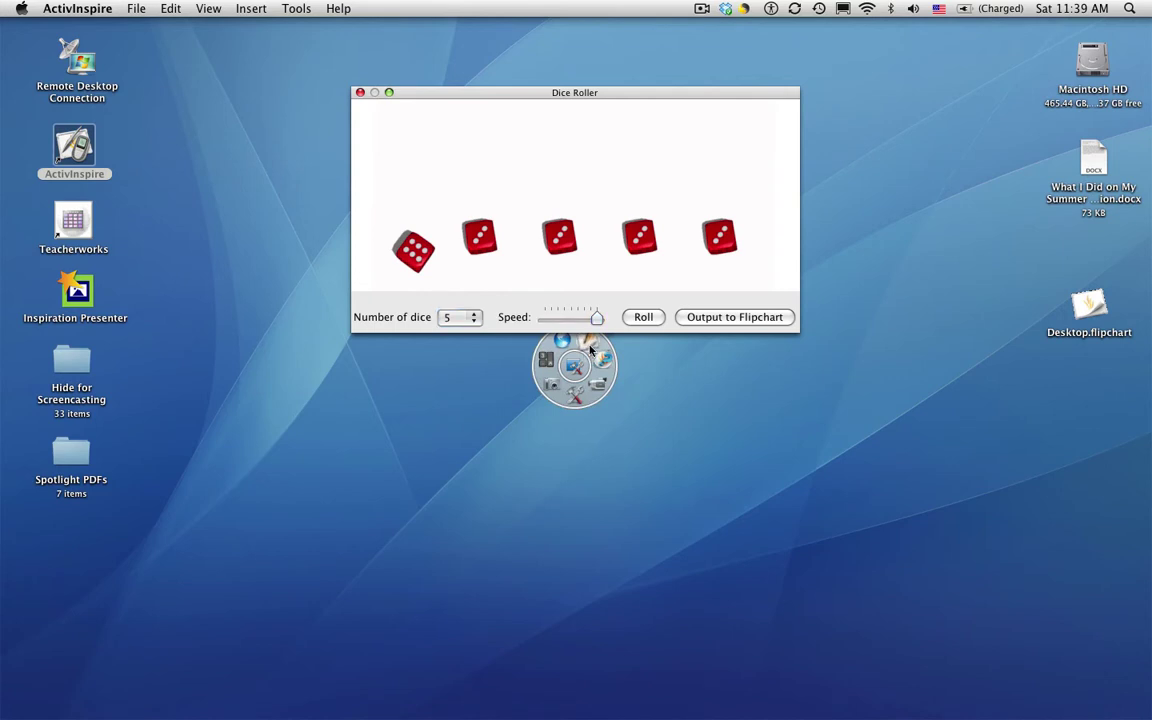
{"action": "left_click", "coordinate": [590, 349]}
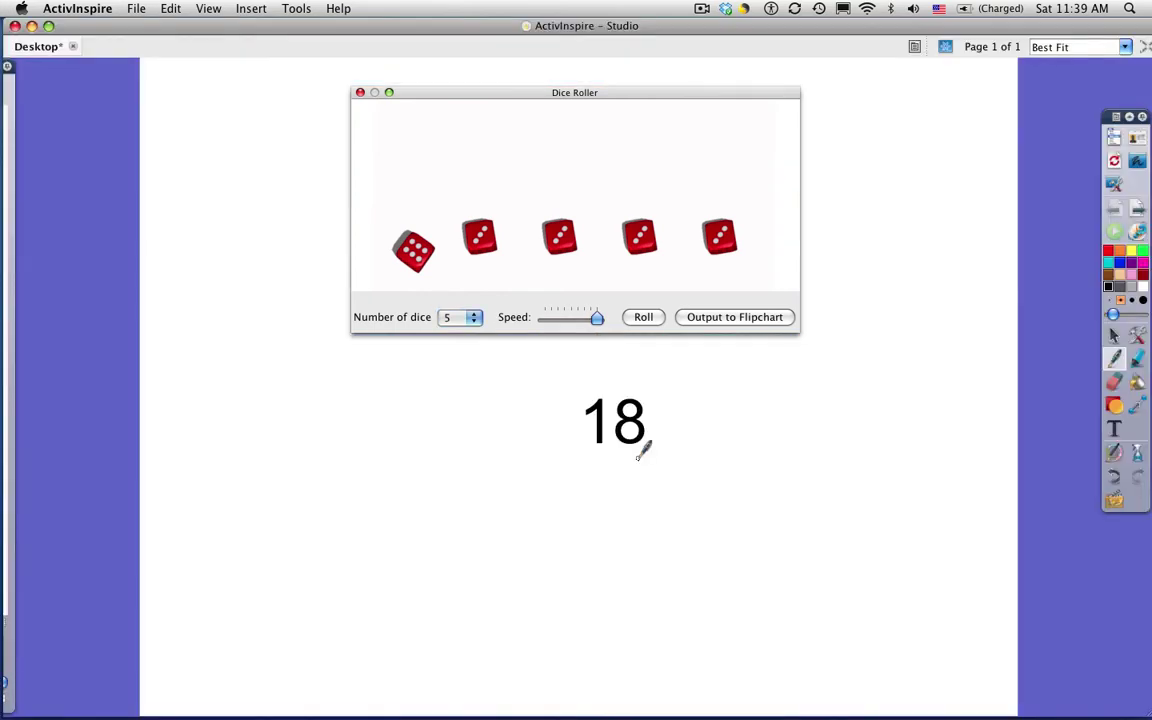
{"action": "left_click", "coordinate": [361, 93]}
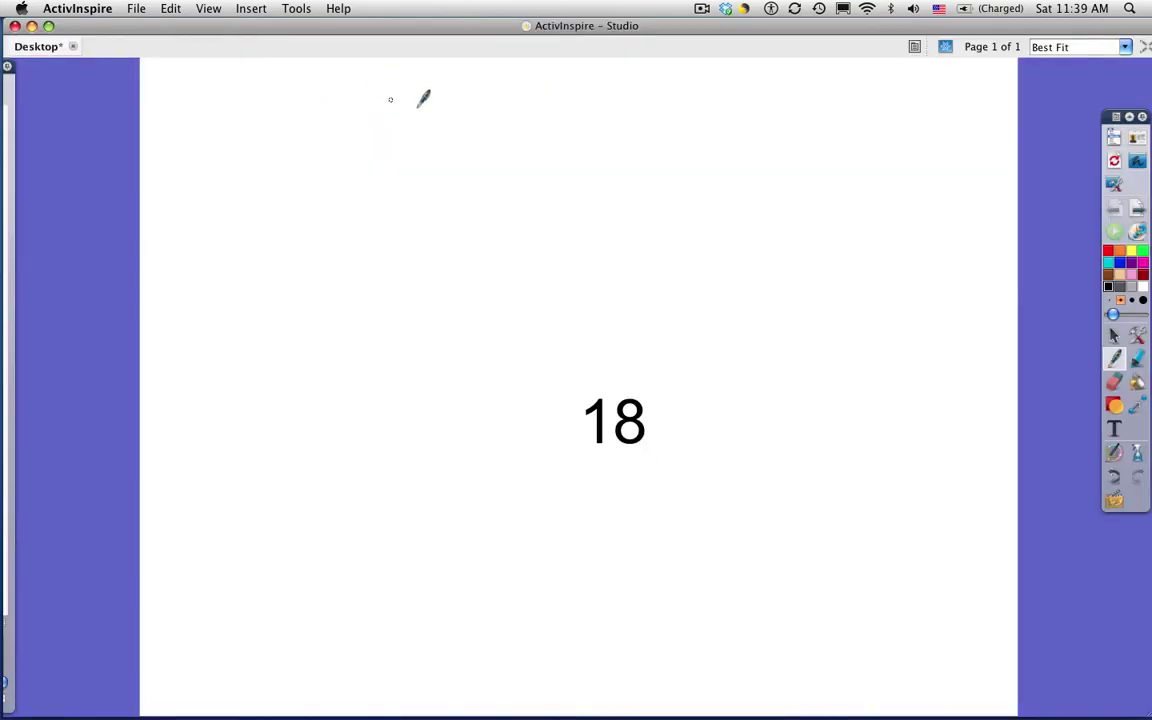
Return to Desktop Tools, open the Calculator and enter 543298.
{"action": "left_click", "coordinate": [1115, 183]}
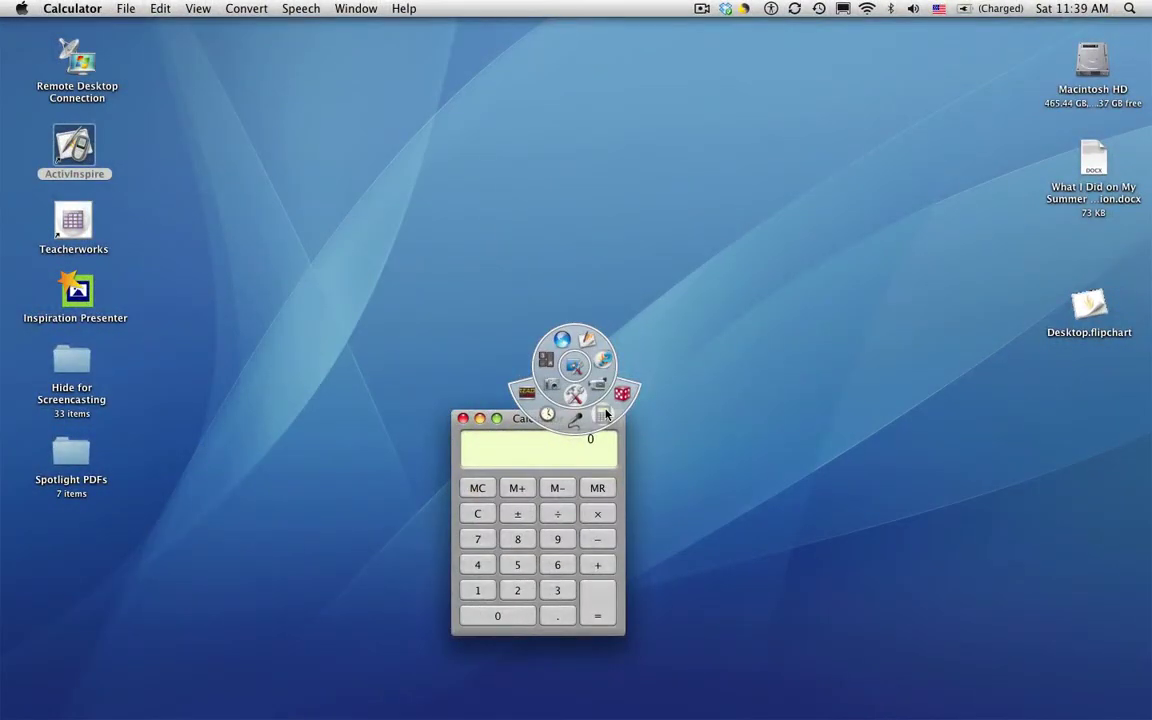
{"action": "type", "text": "543298"}
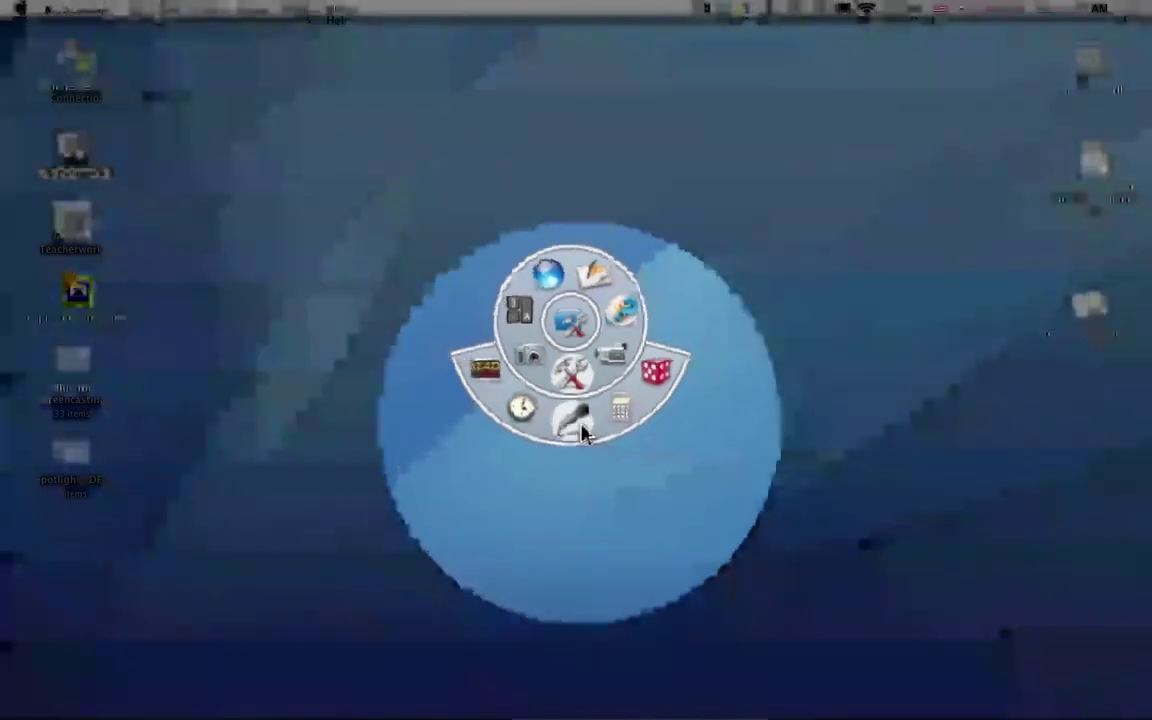
Open the Sound Recorder from Desktop Tools, then start and stop a short recording.
{"action": "left_click", "coordinate": [583, 432]}
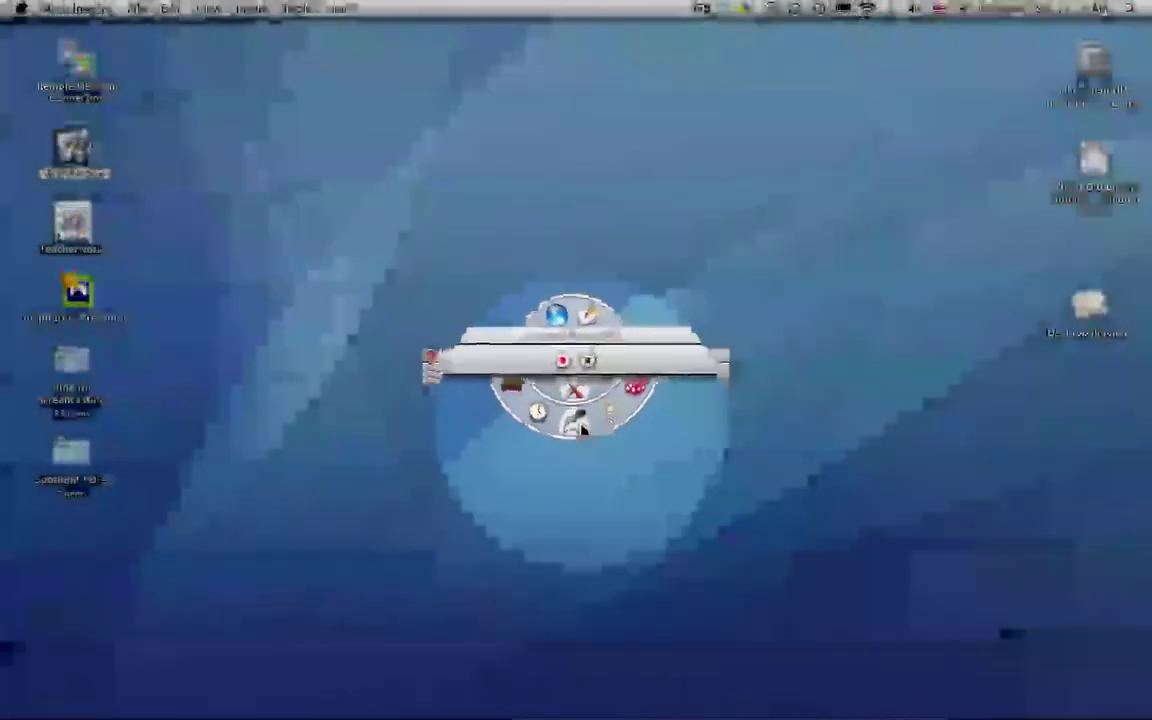
{"action": "left_click", "coordinate": [566, 375]}
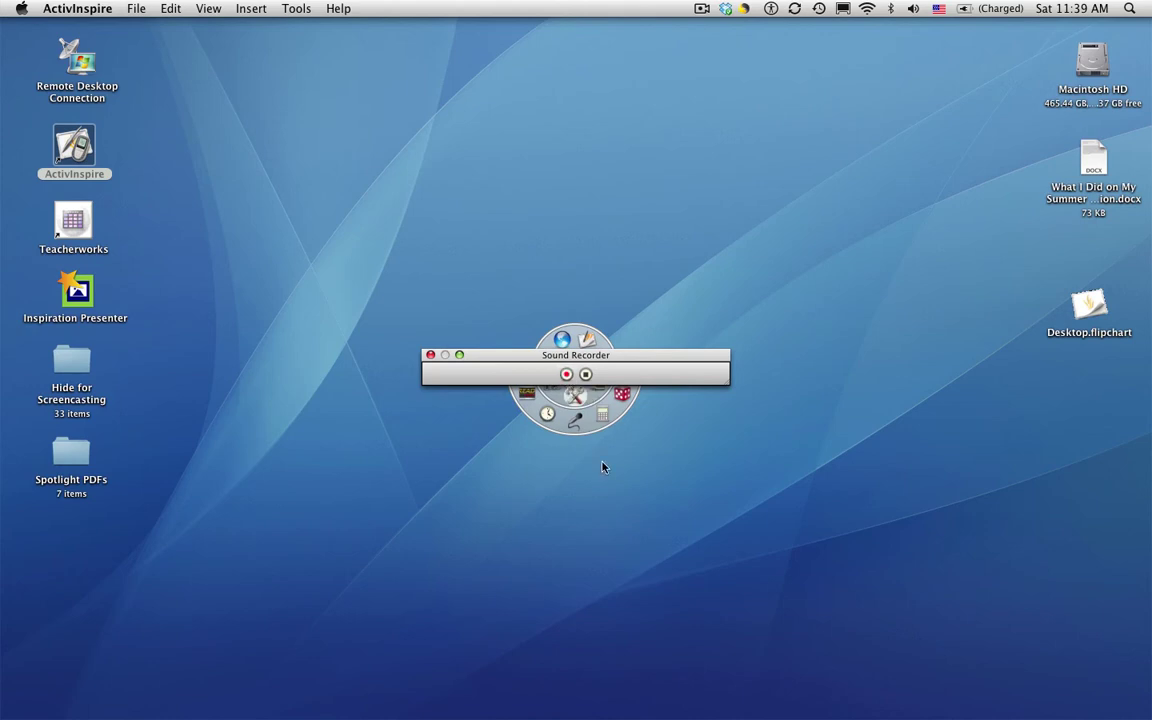
{"action": "left_click", "coordinate": [586, 375]}
Open the Clock tool, view its time and date display, and close it.
{"action": "left_click", "coordinate": [547, 413]}
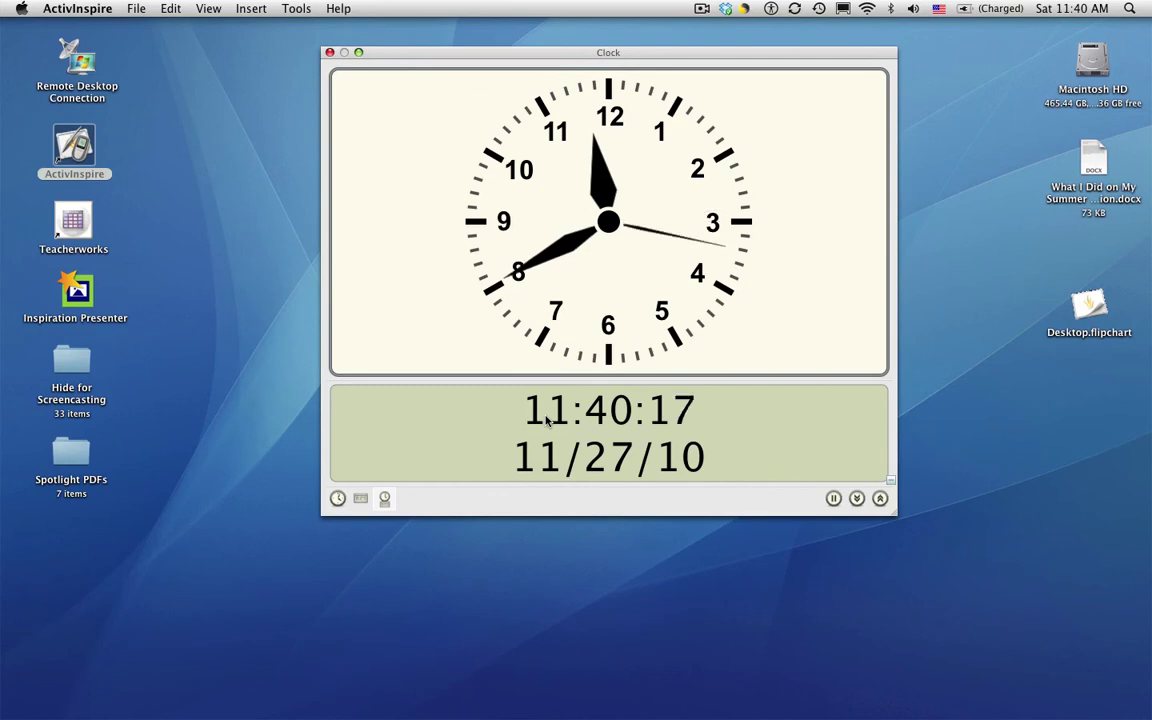
{"action": "left_click", "coordinate": [330, 53]}
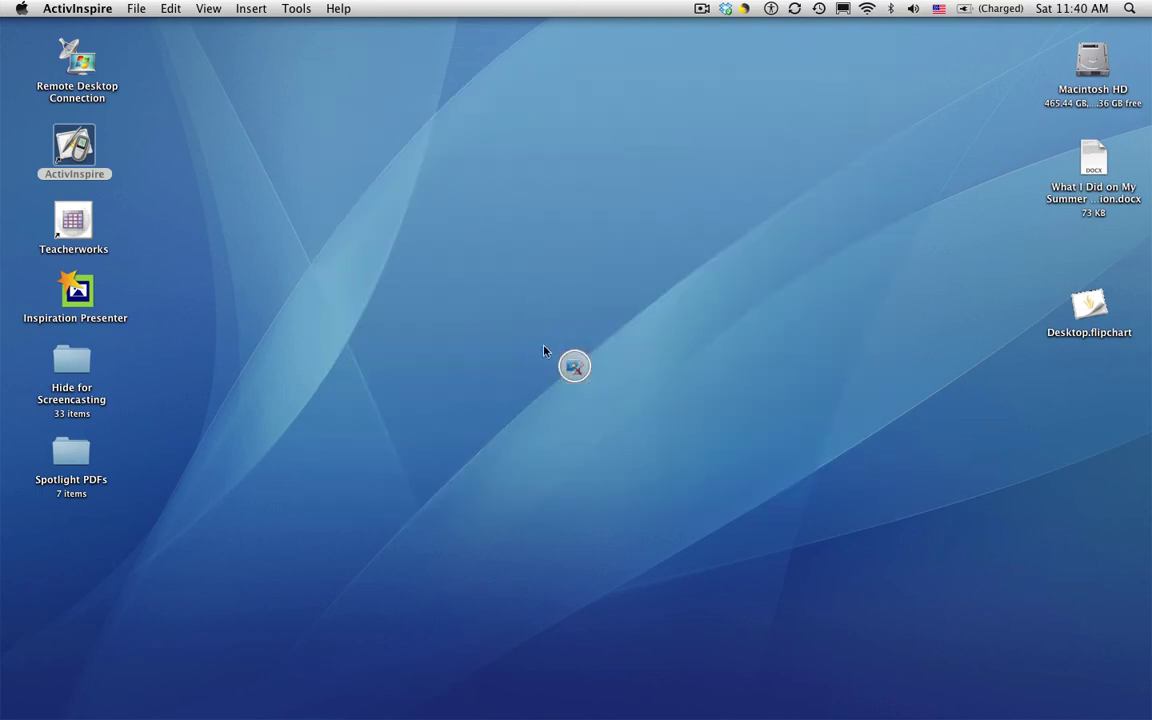
Open the Tickertape tool from the additional Desktop Tools.
{"action": "mouse_move", "coordinate": [574, 367]}
{"action": "left_click", "coordinate": [577, 394]}
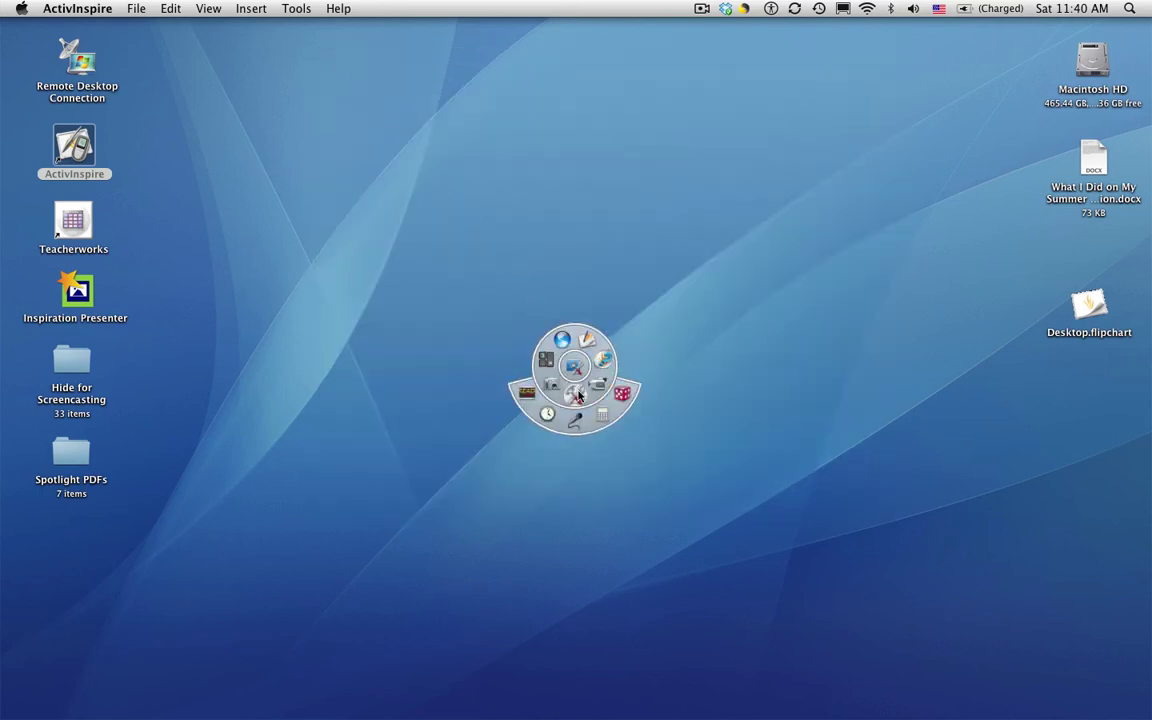
{"action": "left_click", "coordinate": [527, 392]}
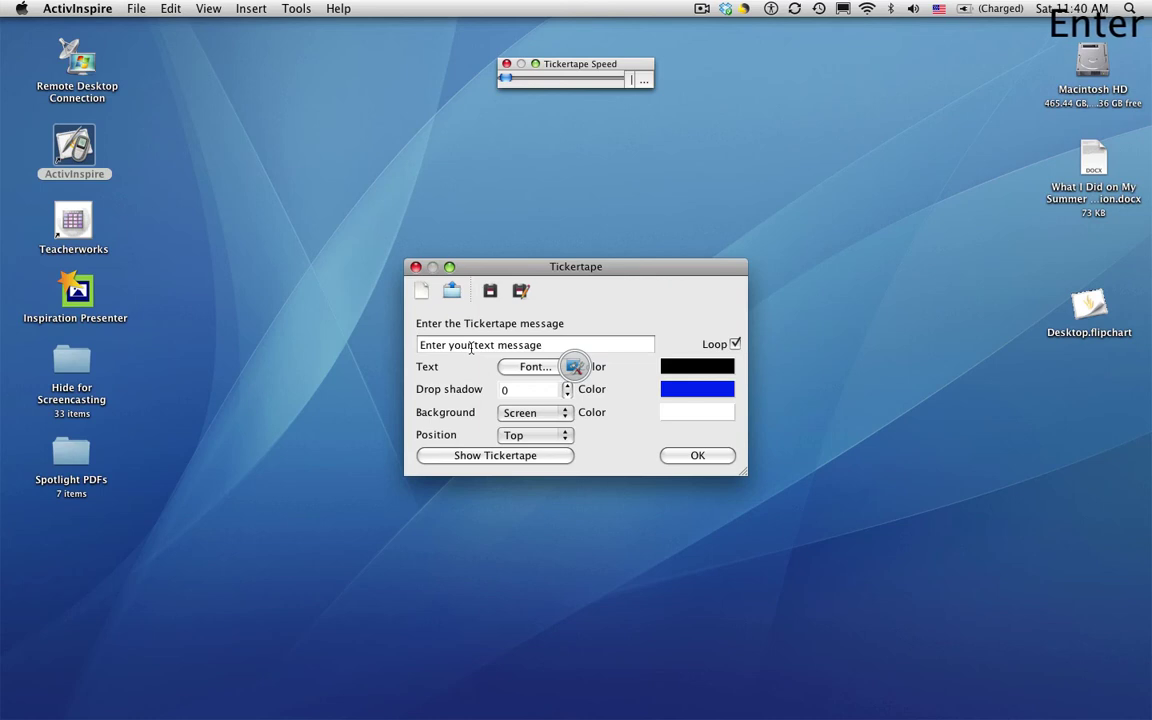
Show the tickertape with its default message on the desktop and set its scrolling speed to about the middle of the range.
{"action": "left_click", "coordinate": [494, 460]}
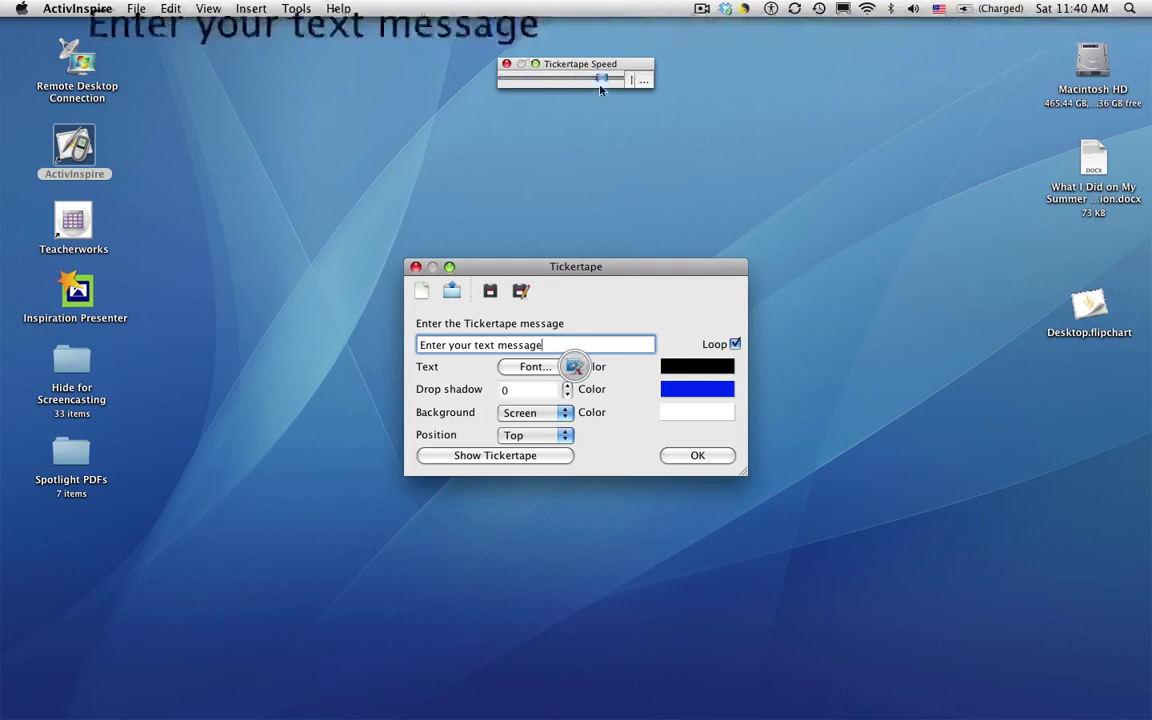
{"action": "left_click_drag", "start_coordinate": [604, 79], "coordinate": [552, 82]}
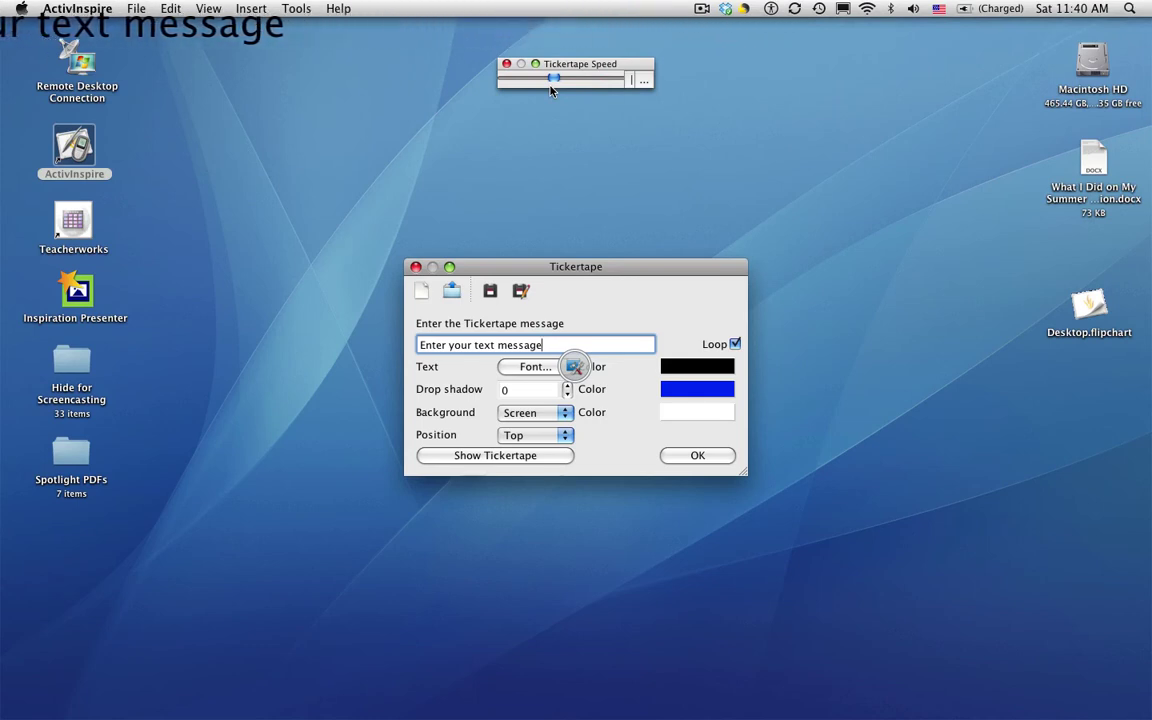
Replace the tickertape message with "Social Studies is next", accept the settings, and close the tickertape.
{"action": "triple_click", "coordinate": [472, 344]}
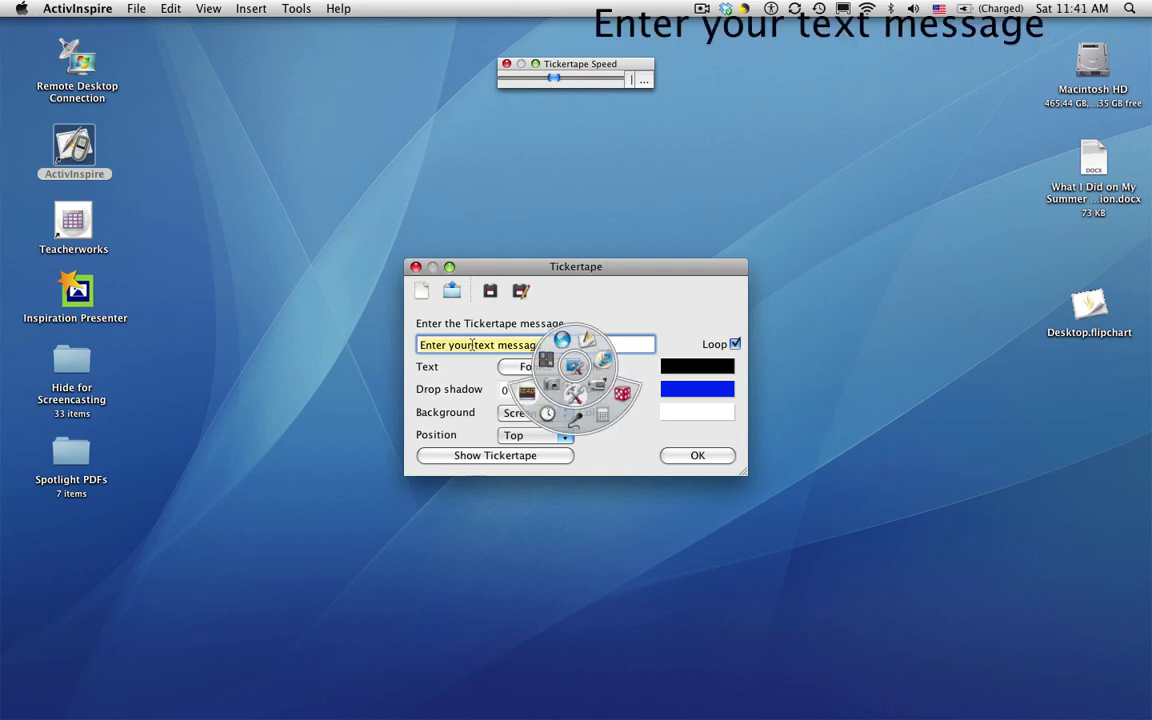
{"action": "type", "text": "Social Stud"}
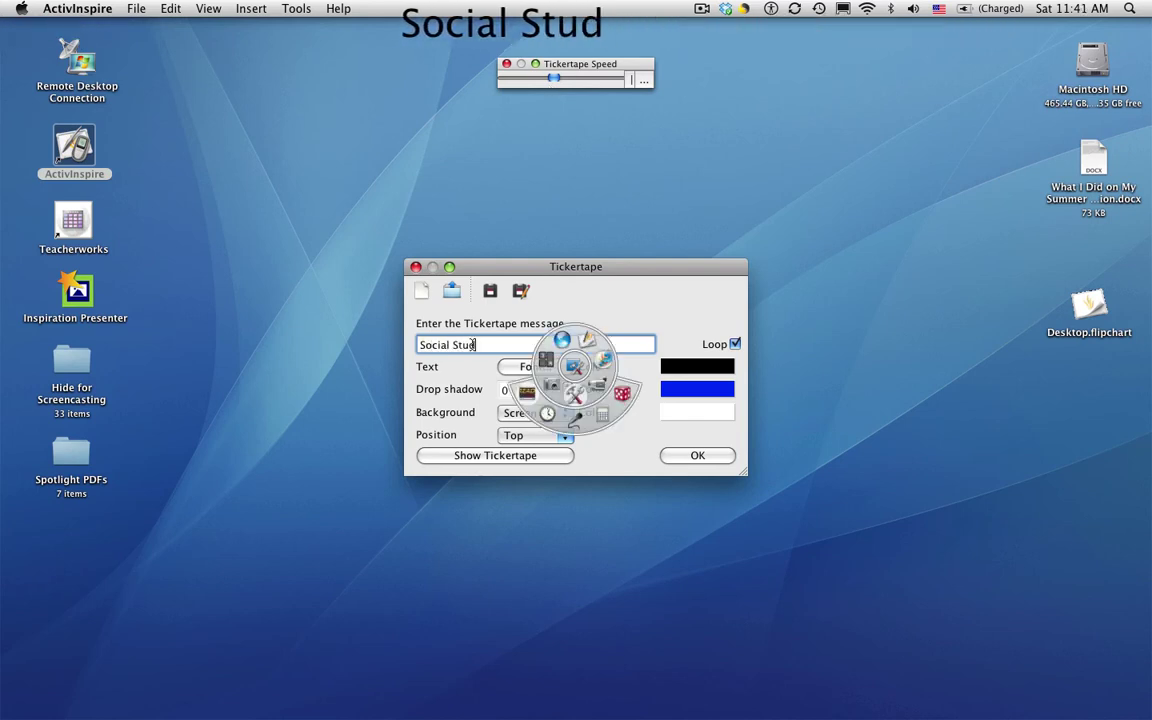
{"action": "type", "text": "ies is next"}
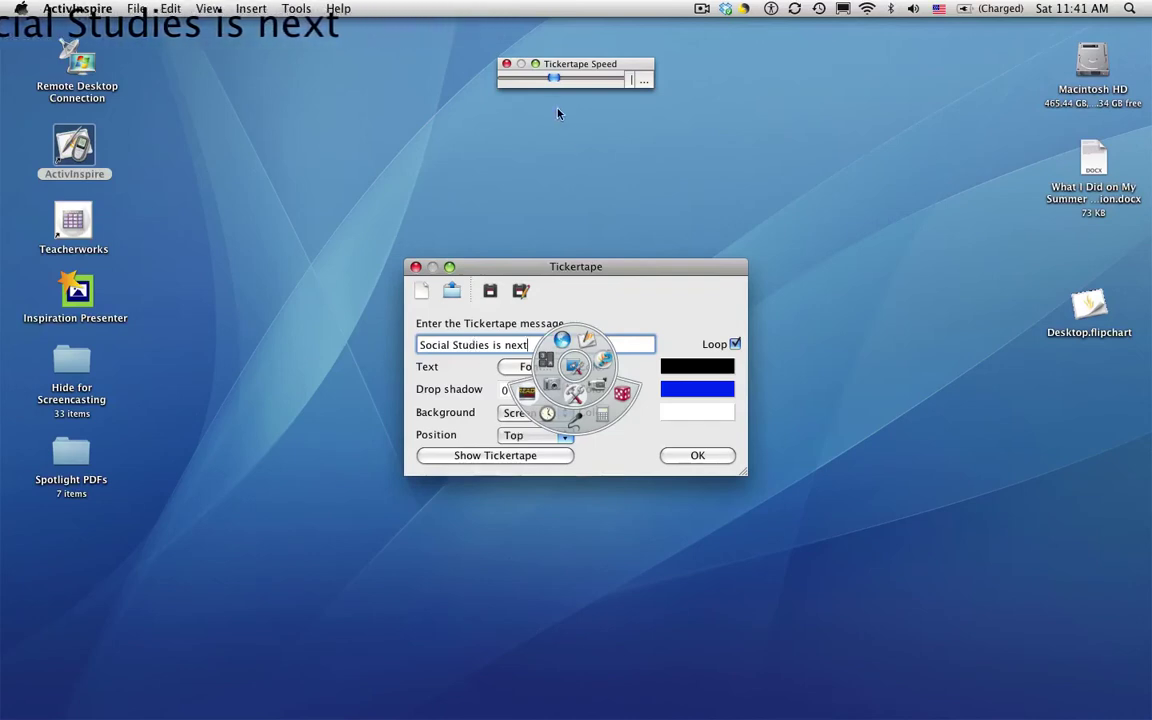
{"action": "left_click", "coordinate": [695, 457]}
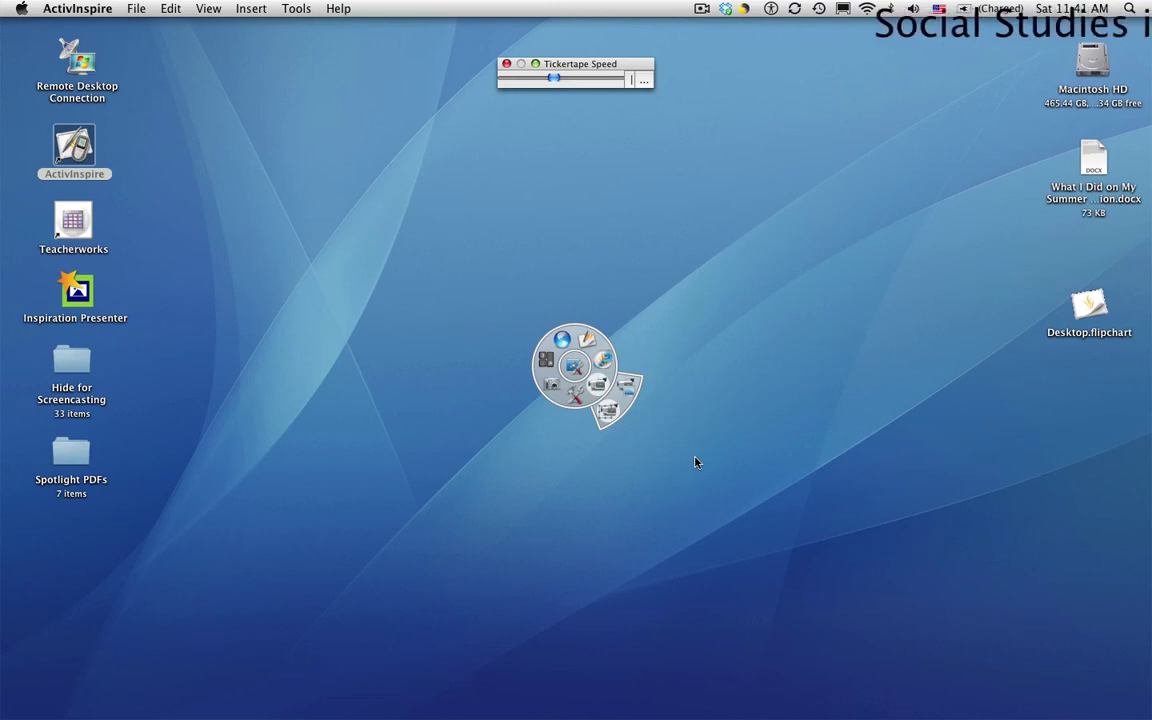
{"action": "left_click", "coordinate": [507, 65]}
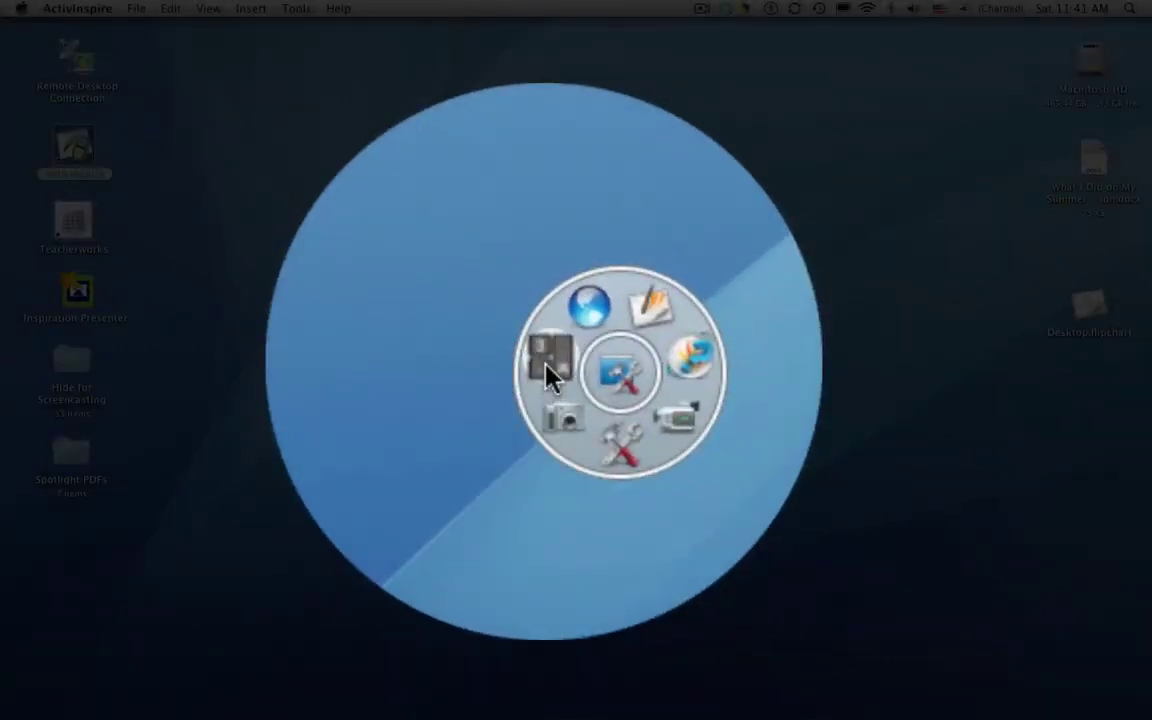
Open the on-screen keyboard from Desktop Tools, view its layout, and close it.
{"action": "left_click", "coordinate": [549, 372]}
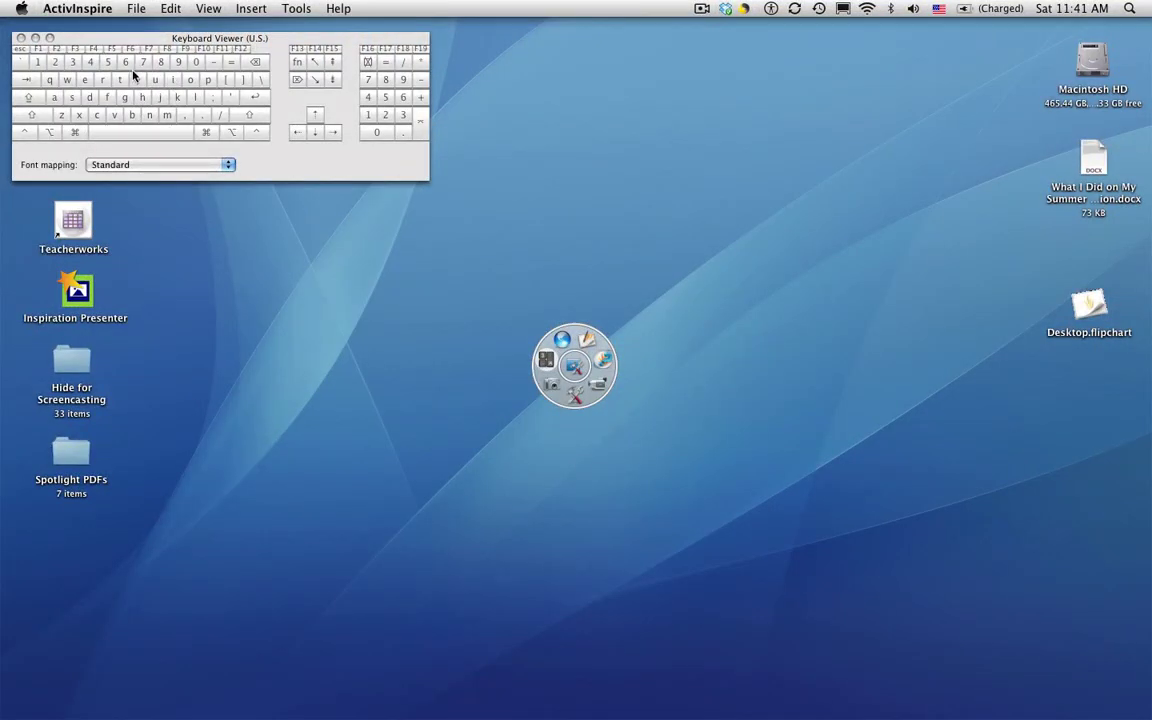
{"action": "left_click", "coordinate": [19, 39]}
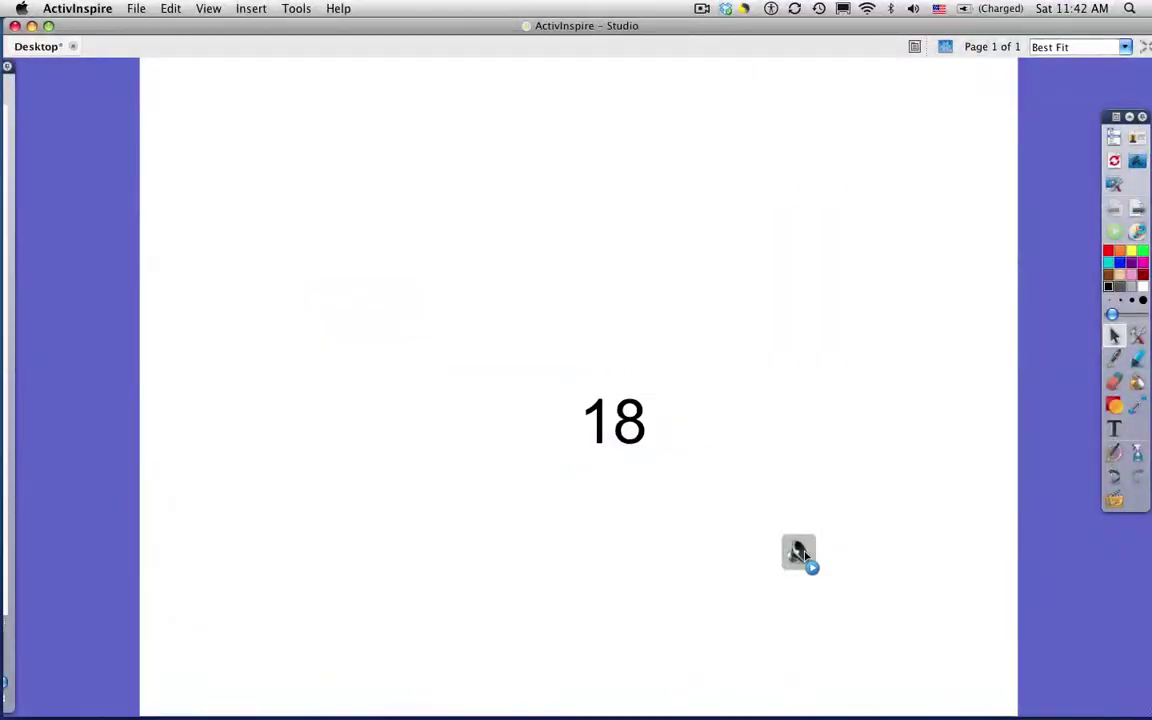
Play the recorded sound capture0.wav from the speaker object on the Desktop flipchart page.
{"action": "left_click", "coordinate": [800, 553]}
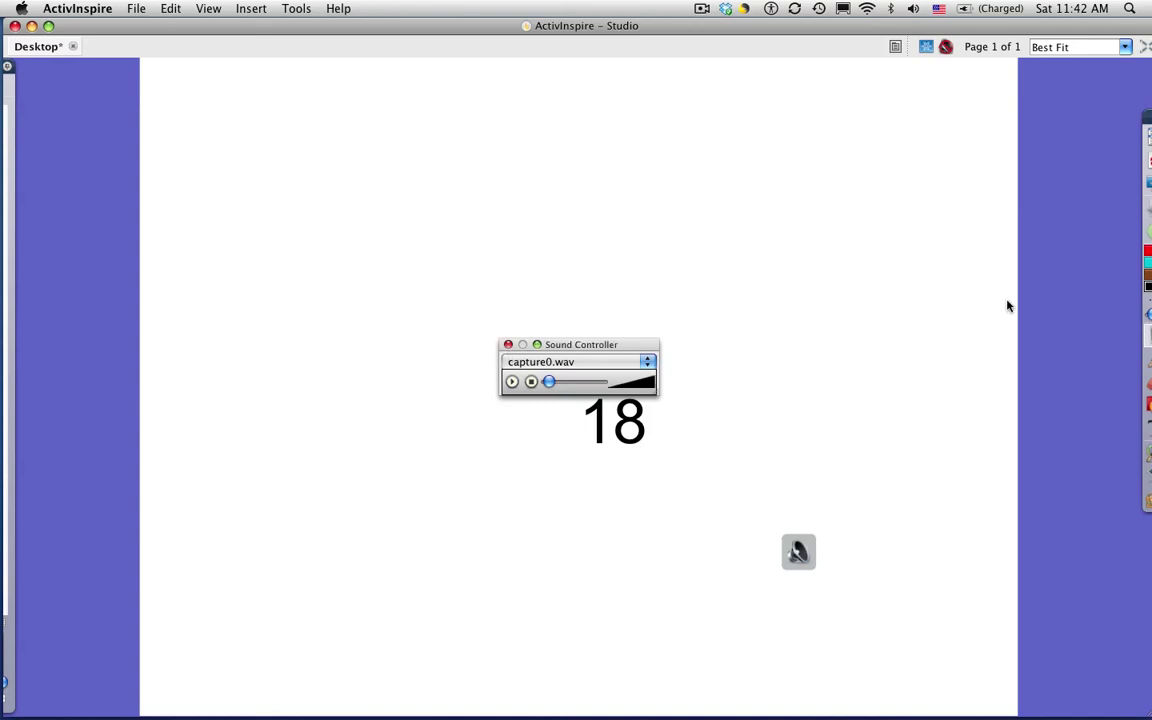
{"action": "mouse_move", "coordinate": [1148, 232]}
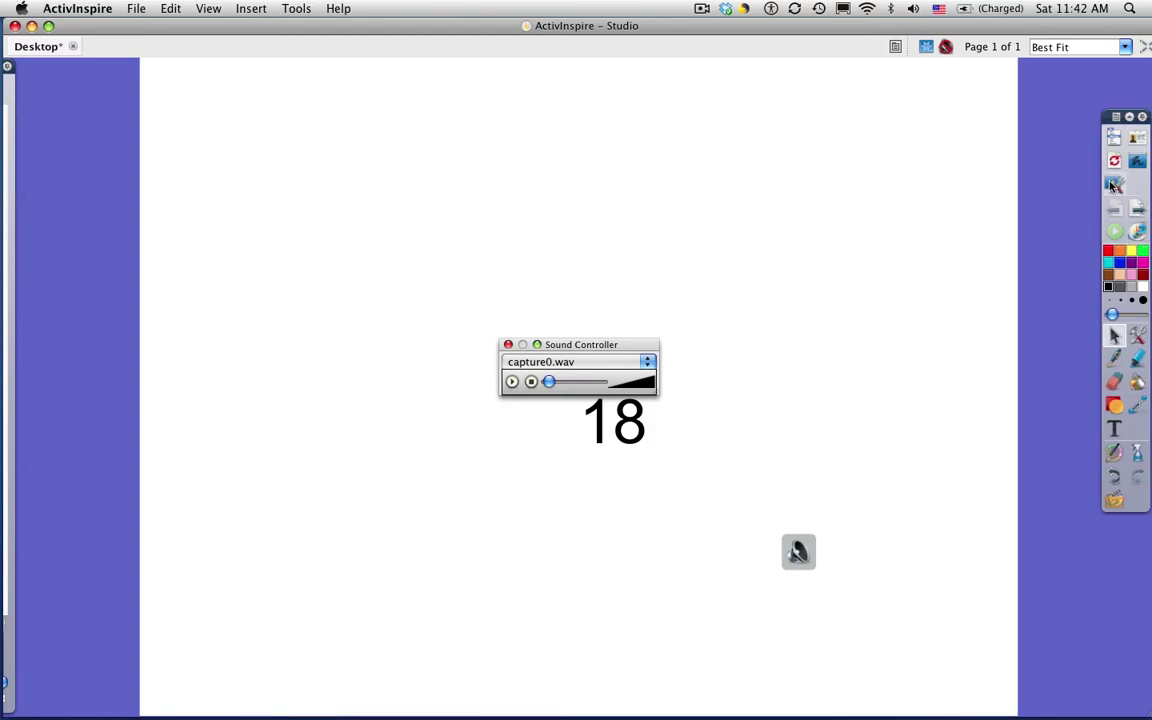